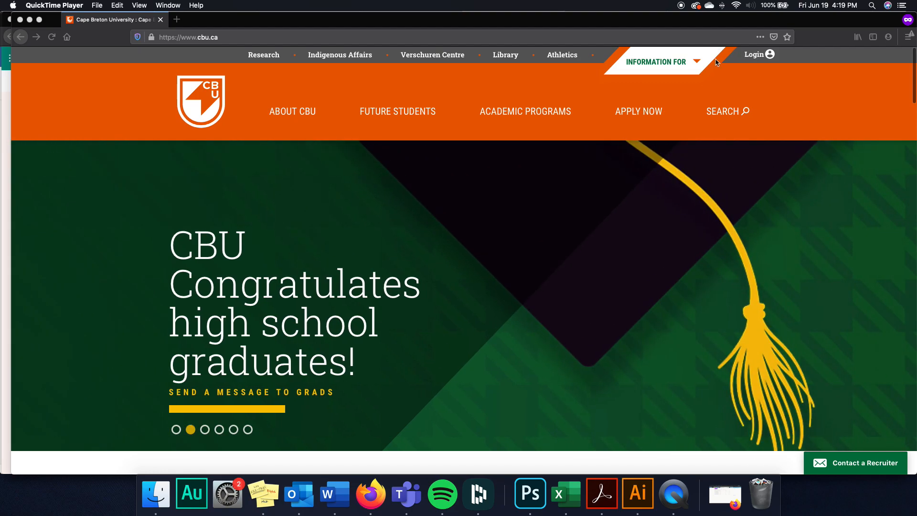
- Bring Firefox forward and open the Cape Breton University Login panel for students and employees
{"action": "left_click", "coordinate": [761, 56]}
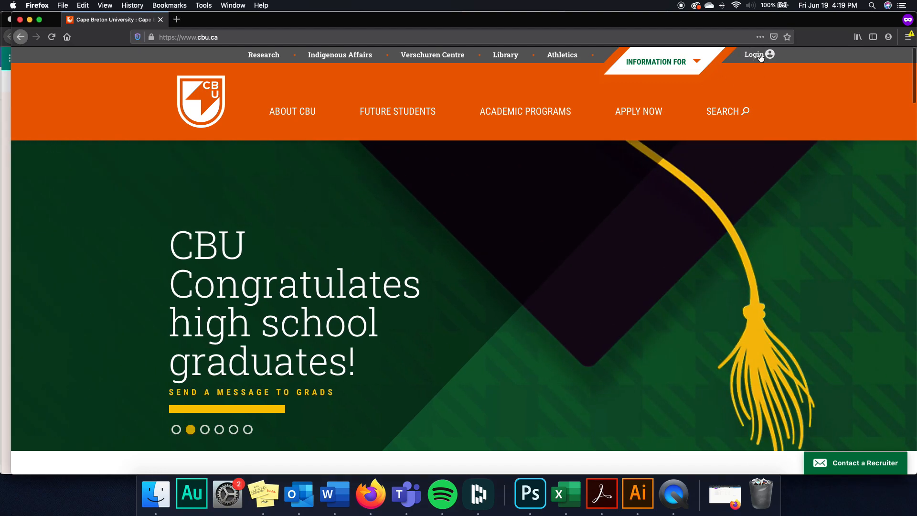
{"action": "left_click", "coordinate": [761, 56]}
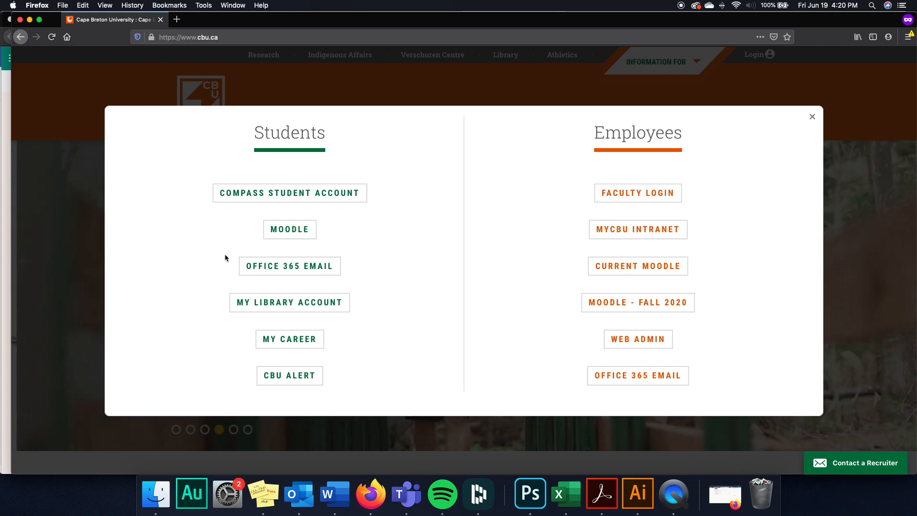
- Sign in to the student Office 365 Email with the account e-mail and password, declining to stay signed in
{"action": "left_click", "coordinate": [290, 267]}
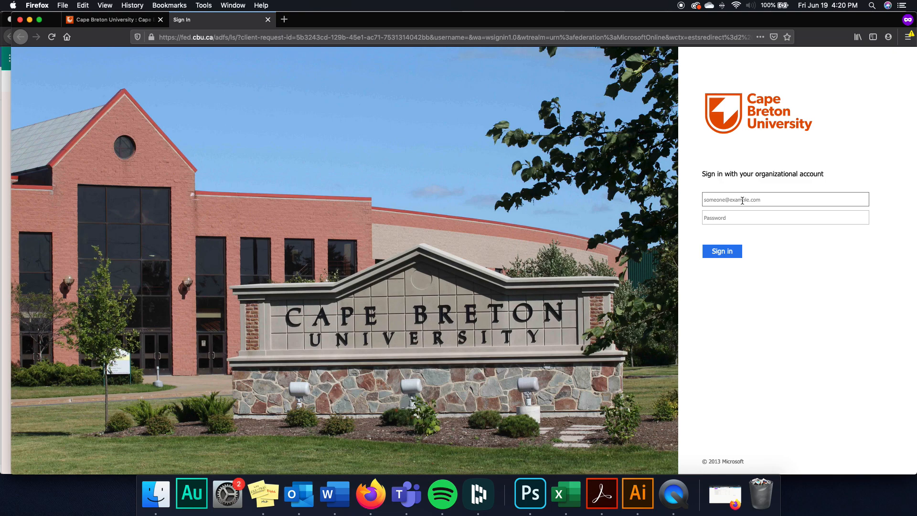
{"action": "left_click", "coordinate": [755, 215]}
{"action": "type", "text": "••••••"}
{"action": "key", "text": "Return"}
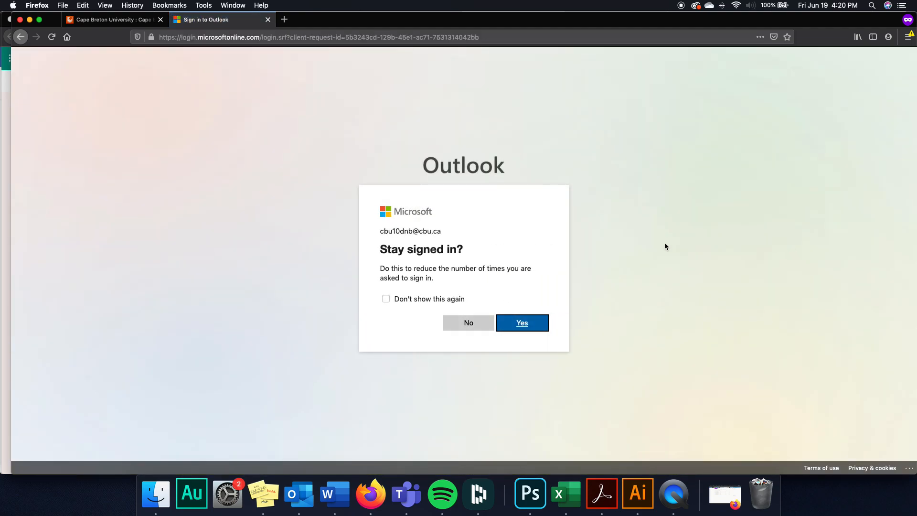
{"action": "left_click", "coordinate": [471, 321]}
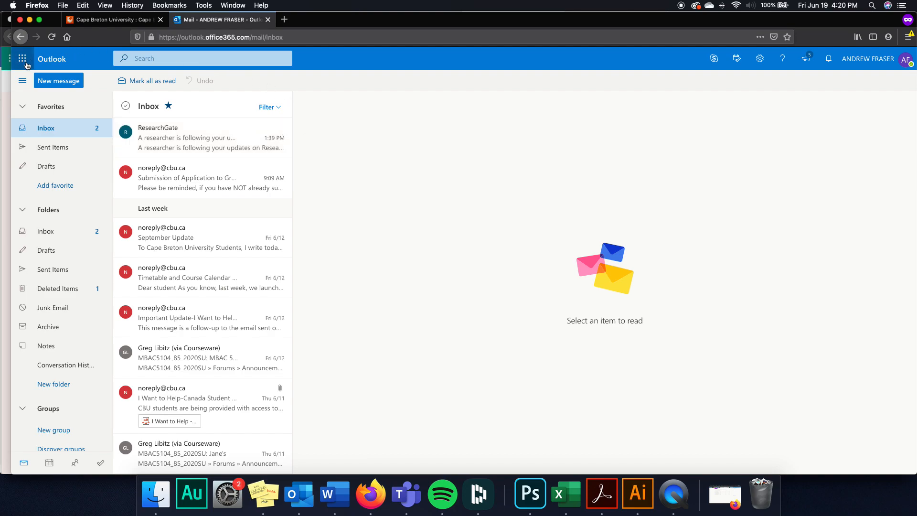
- Launch Teams from the Office 365 app launcher in Outlook
{"action": "left_click", "coordinate": [22, 63]}
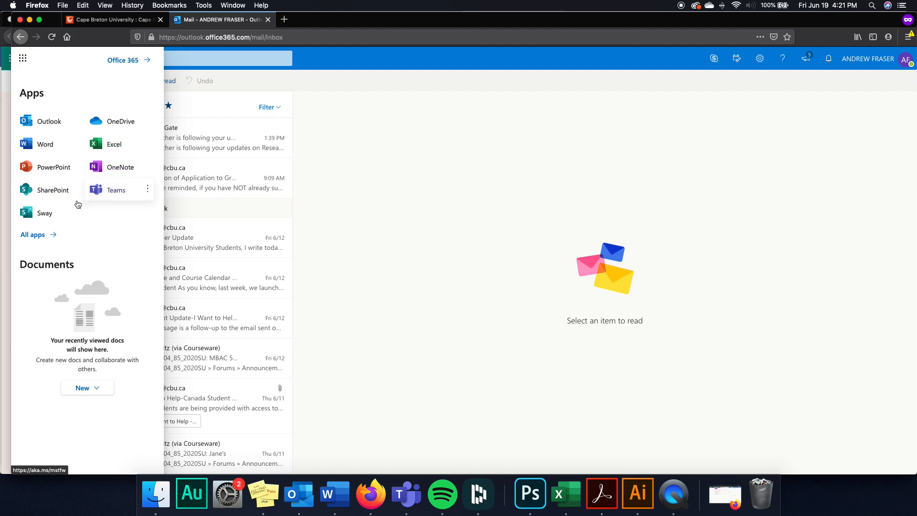
{"action": "left_click", "coordinate": [112, 193]}
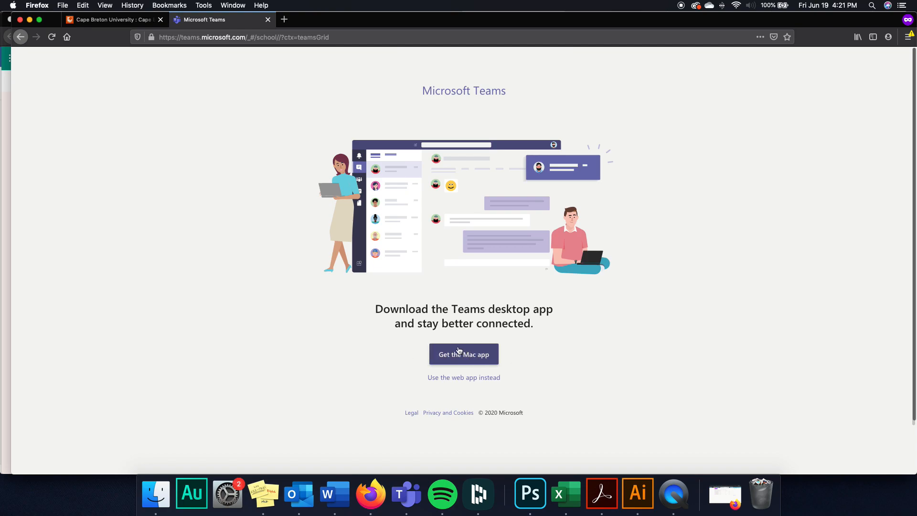
- Continue in the Teams web app, dismiss the notifications prompt, and reach the Join or create a team page
{"action": "left_click", "coordinate": [453, 380]}
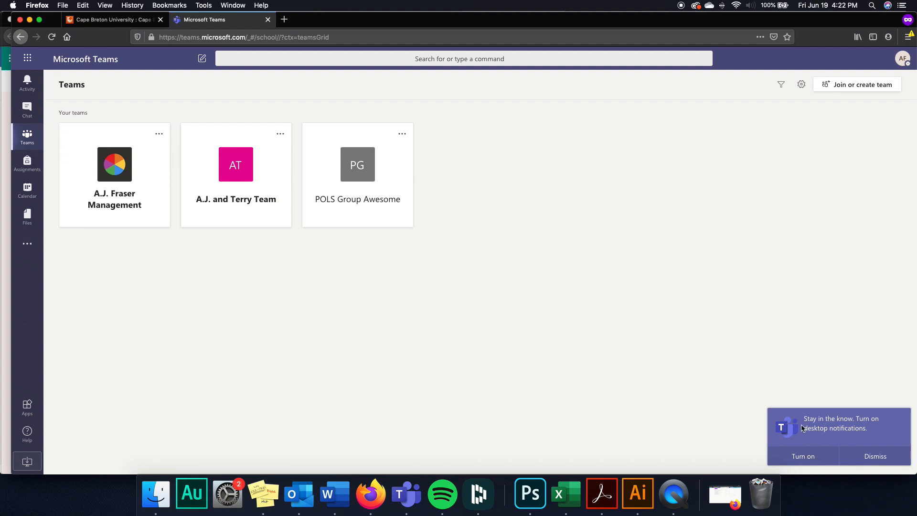
{"action": "left_click", "coordinate": [873, 457]}
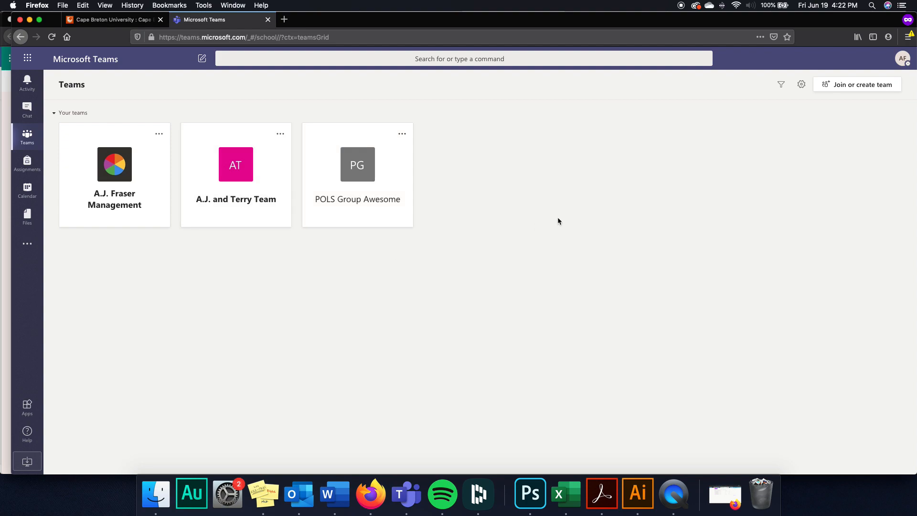
{"action": "left_click", "coordinate": [843, 86]}
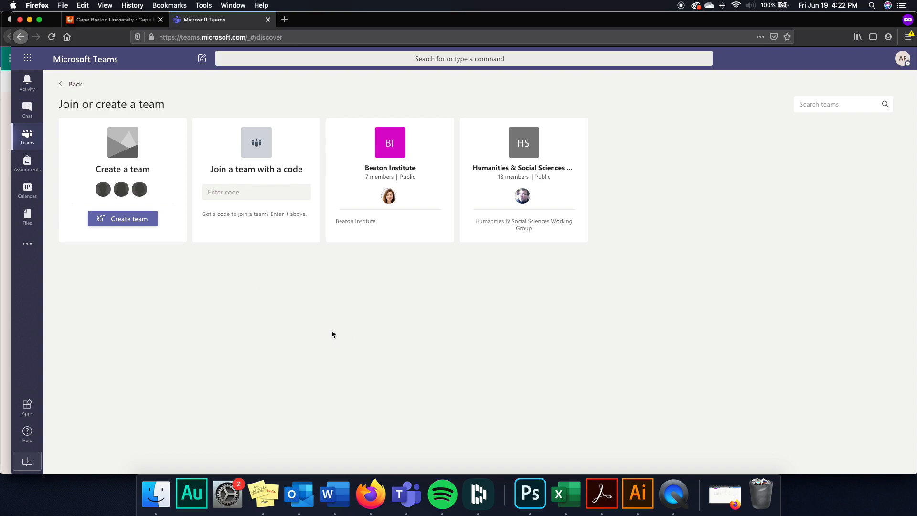
{"action": "left_click", "coordinate": [221, 196]}
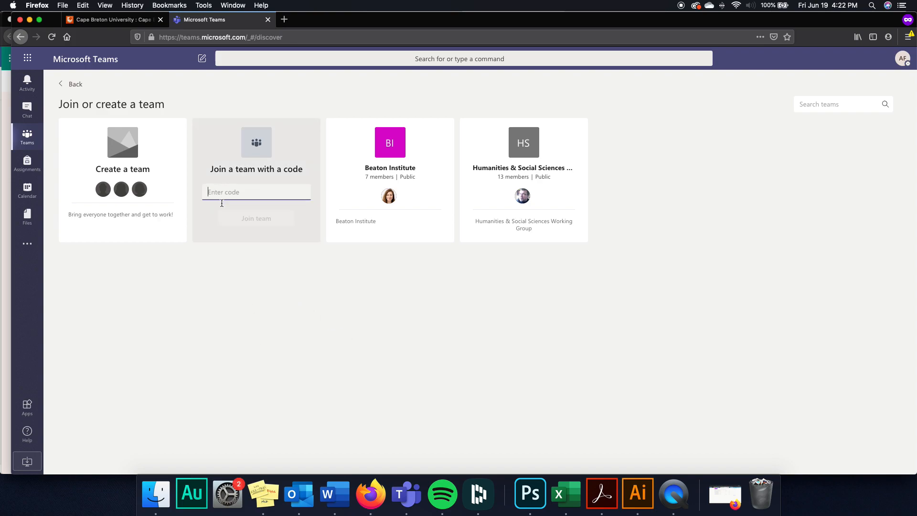
{"action": "left_click", "coordinate": [255, 307]}
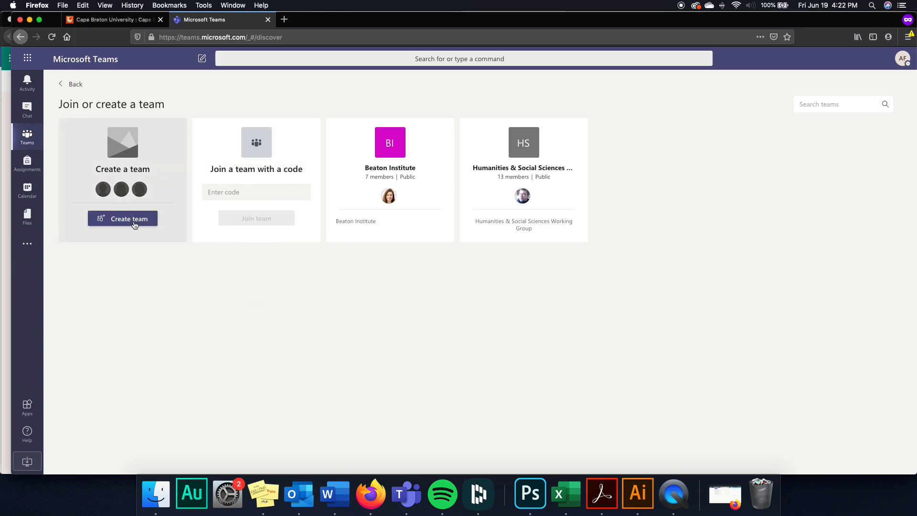
- Create a private team named 'Test Team' with the description 'this is a tutorial test'
{"action": "left_click", "coordinate": [135, 224]}
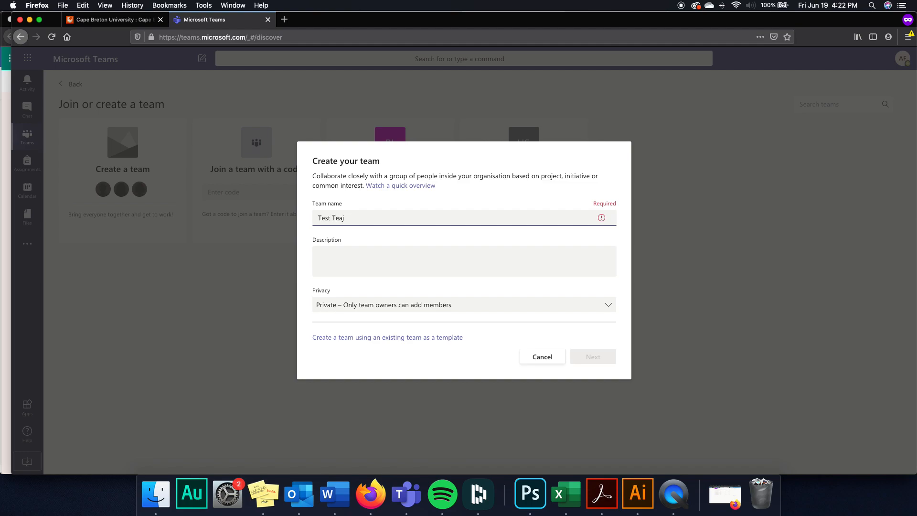
{"action": "type", "text": "Test Team"}
{"action": "left_click", "coordinate": [415, 254]}
{"action": "type", "text": "this is a tutoriak test team"}
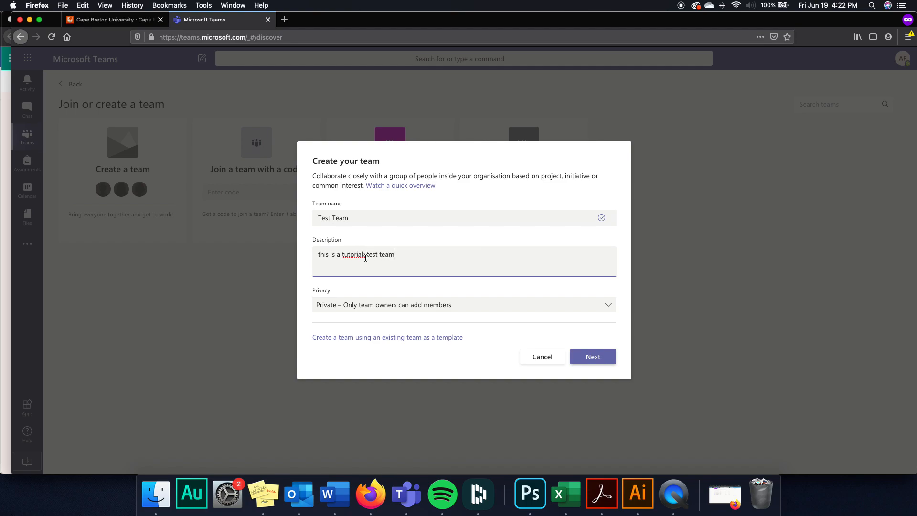
{"action": "key", "text": "BackSpace"}
{"action": "type", "text": "l"}
{"action": "left_click", "coordinate": [366, 308]}
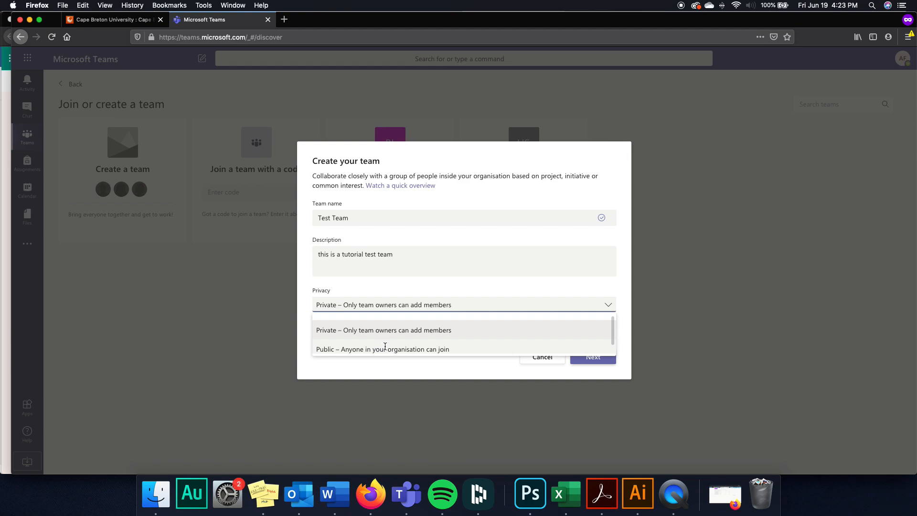
{"action": "left_click", "coordinate": [428, 330]}
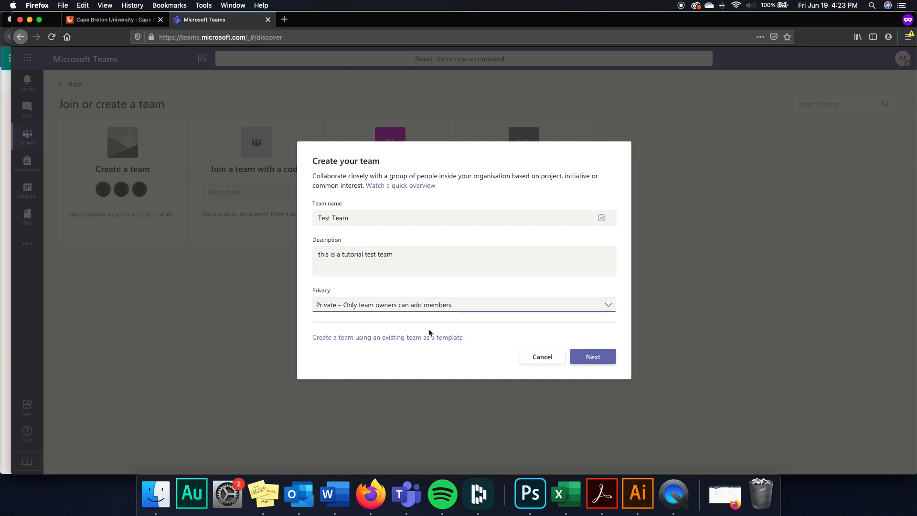
{"action": "left_click", "coordinate": [593, 358]}
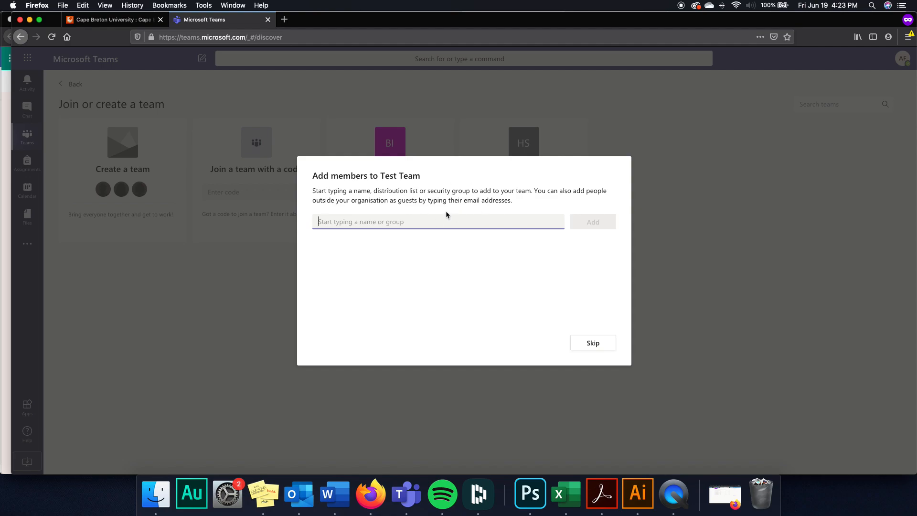
- Add the searched colleague as a Test Team member and finish
{"action": "type", "text": "A.J."}
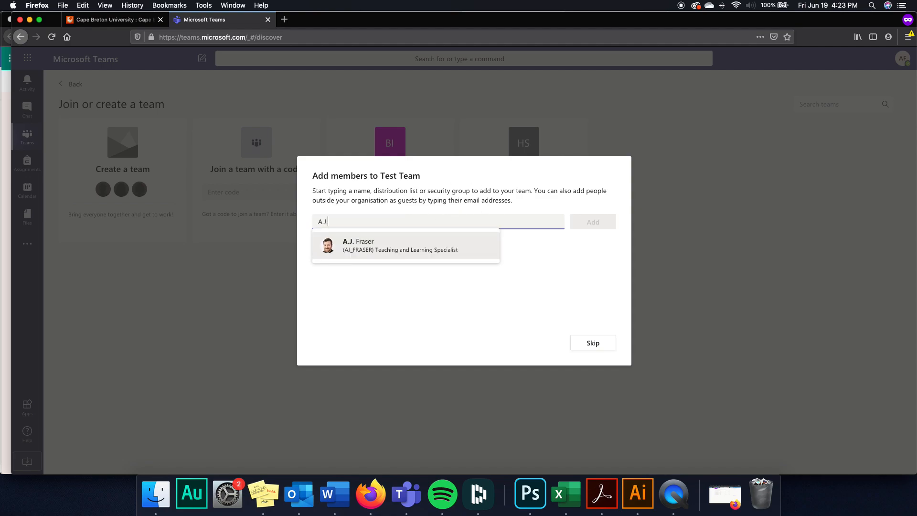
{"action": "left_click", "coordinate": [390, 256]}
{"action": "left_click", "coordinate": [585, 225]}
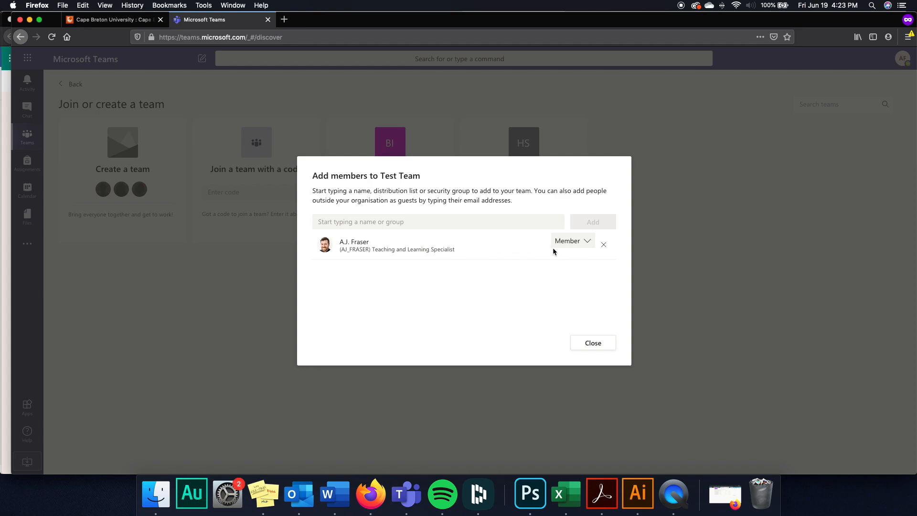
{"action": "left_click", "coordinate": [583, 343]}
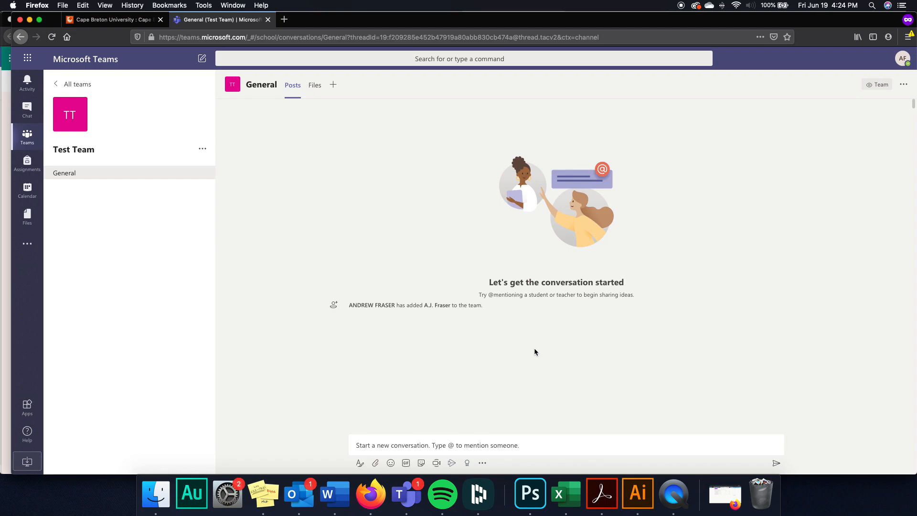
- Send the 'Hey everyone!' greeting as a new conversation in Test Team's General channel
{"action": "left_click", "coordinate": [382, 442]}
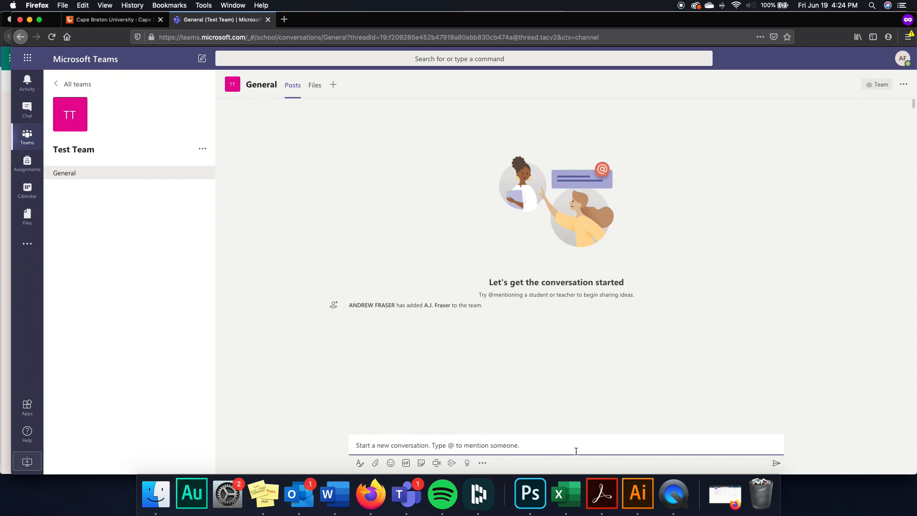
{"action": "type", "text": "Hey everyone!"}
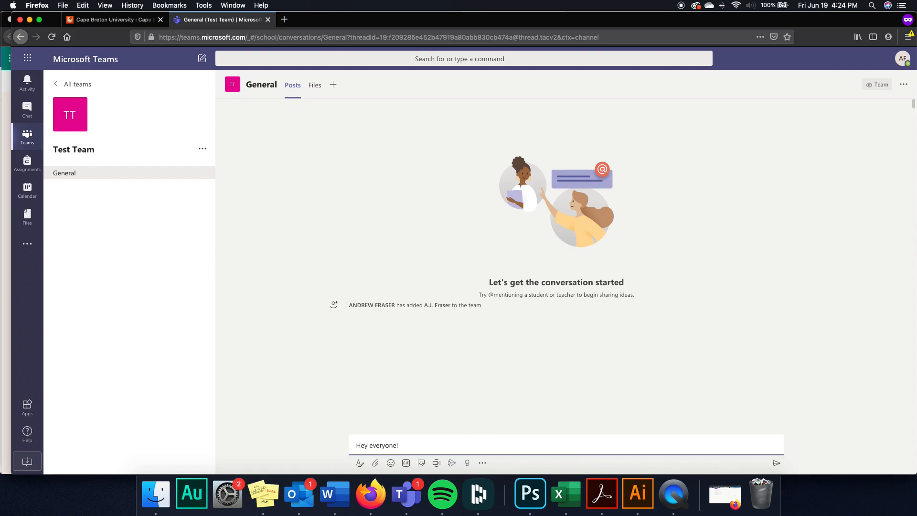
{"action": "key", "text": "Return"}
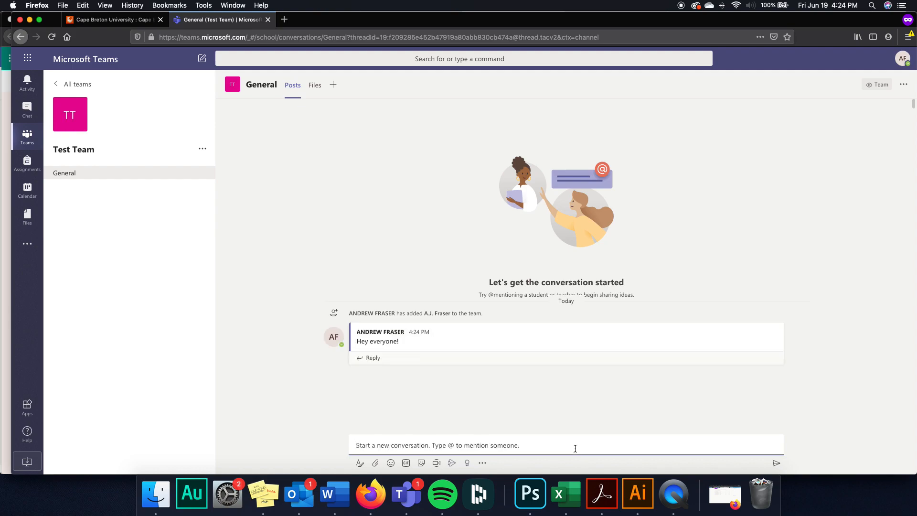
- Post a smiley emoji message to General after trying the editor and discarding a first draft
{"action": "left_click", "coordinate": [361, 463]}
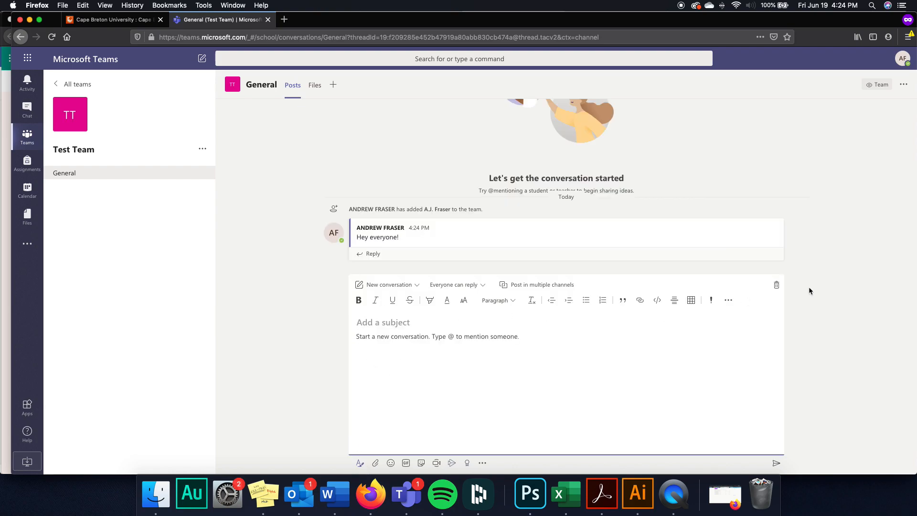
{"action": "left_click", "coordinate": [376, 463]}
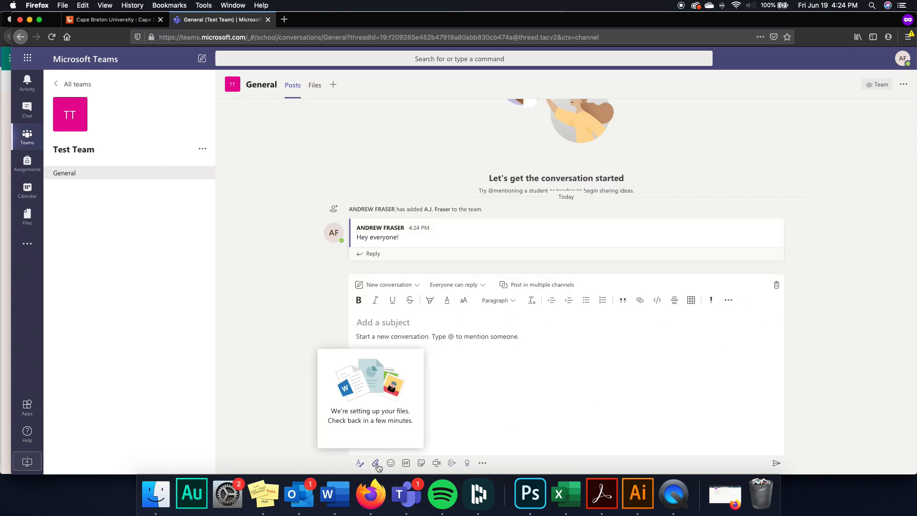
{"action": "left_click", "coordinate": [376, 463]}
{"action": "left_click", "coordinate": [373, 463]}
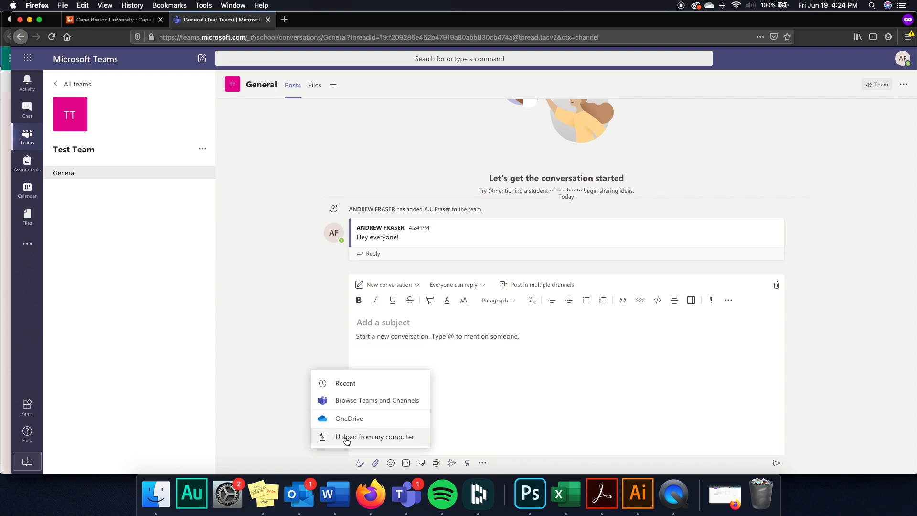
{"action": "left_click", "coordinate": [389, 468]}
{"action": "left_click", "coordinate": [335, 299]}
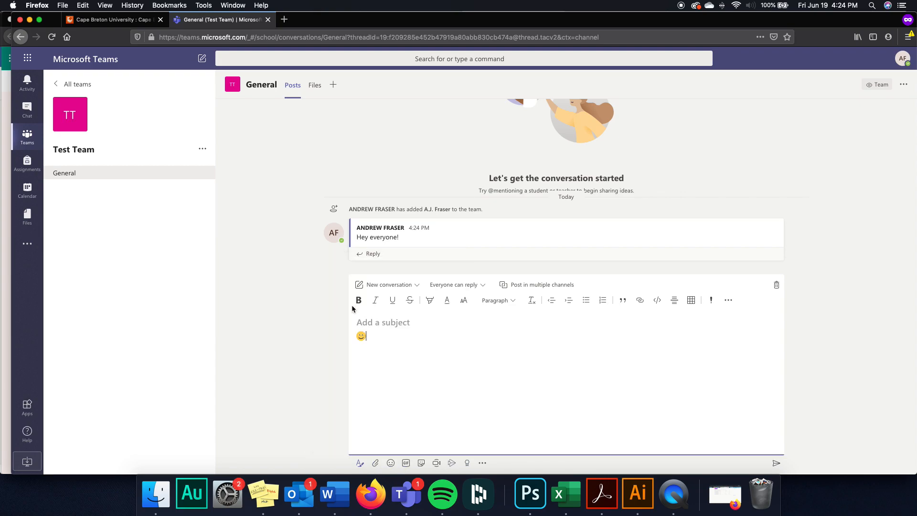
{"action": "left_click", "coordinate": [777, 285]}
{"action": "left_click", "coordinate": [583, 279]}
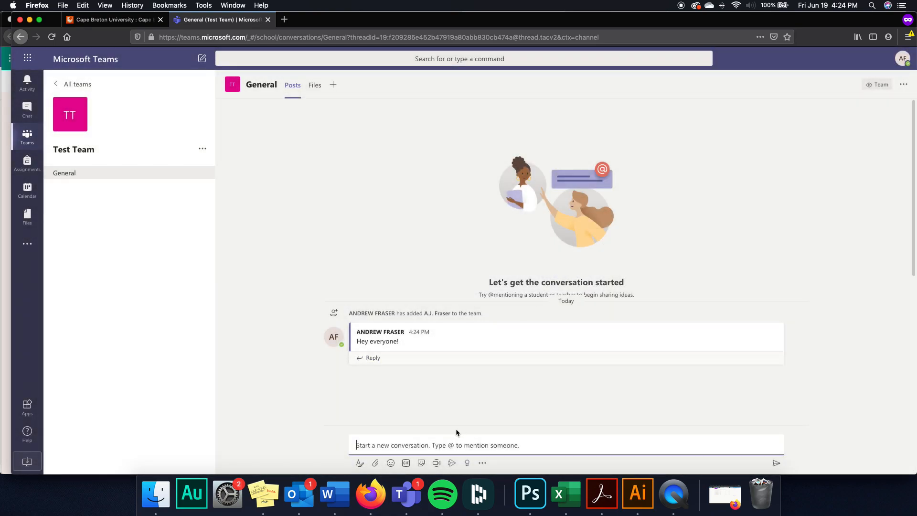
{"action": "left_click", "coordinate": [391, 463]}
{"action": "left_click", "coordinate": [333, 296]}
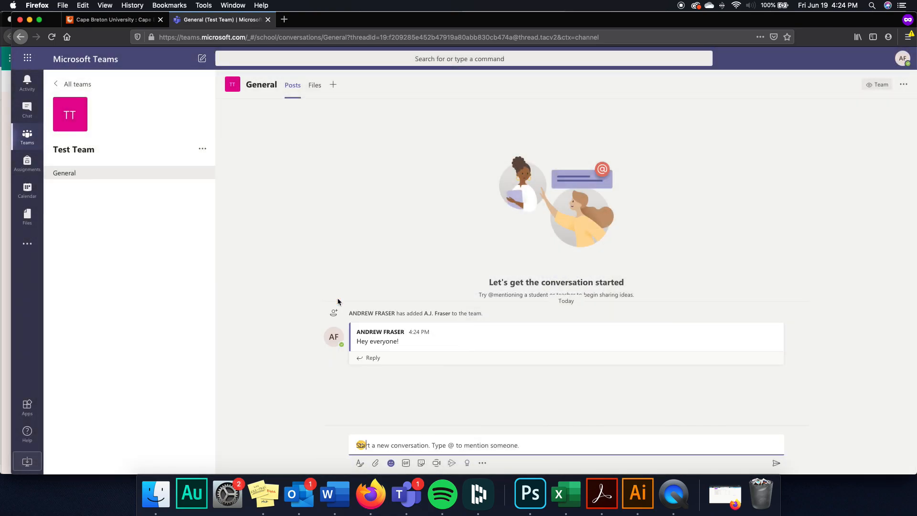
{"action": "left_click", "coordinate": [777, 464]}
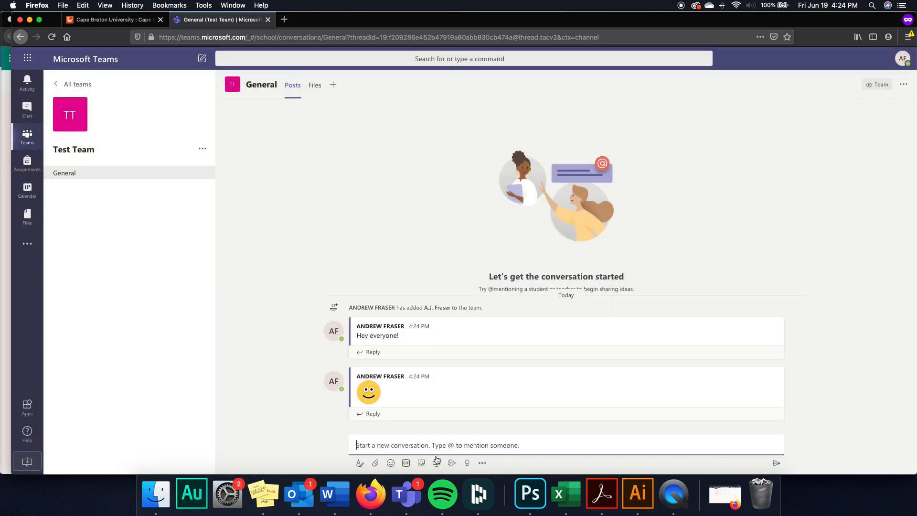
- Post a Juneteenth GIF and a duck sticker as separate messages
{"action": "left_click", "coordinate": [406, 463]}
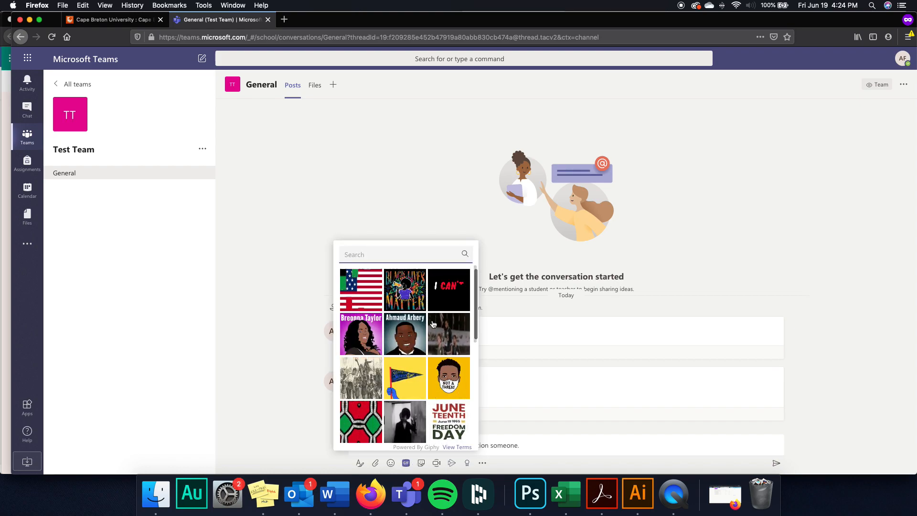
{"action": "left_click", "coordinate": [449, 421]}
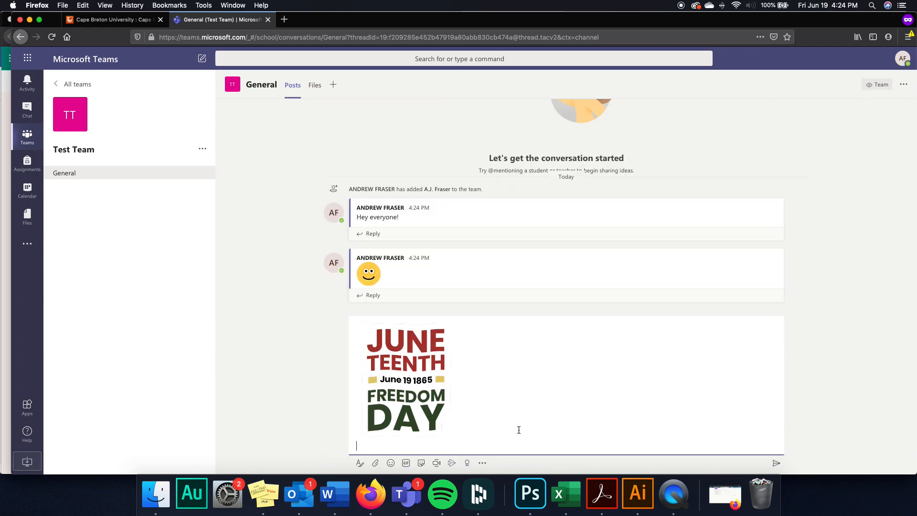
{"action": "key", "text": "Return"}
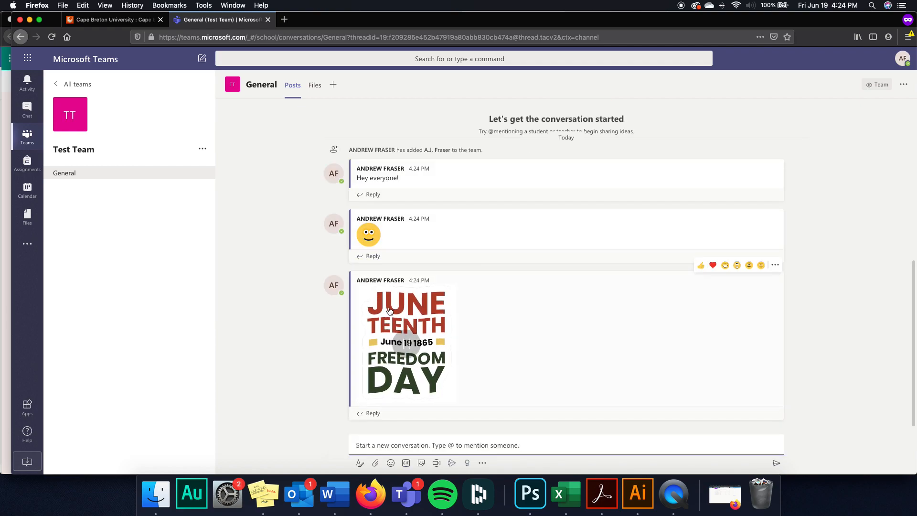
{"action": "left_click", "coordinate": [408, 465]}
{"action": "left_click", "coordinate": [421, 466]}
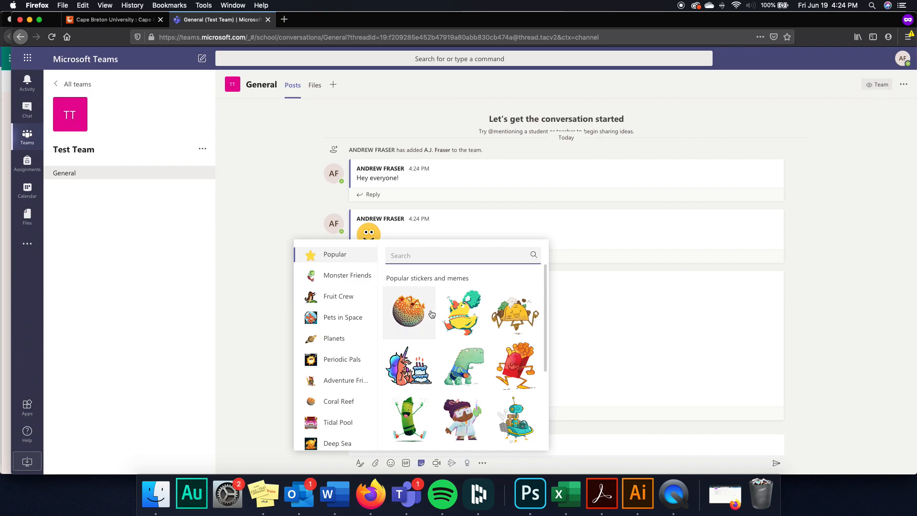
{"action": "left_click", "coordinate": [462, 314]}
{"action": "key", "text": "Return"}
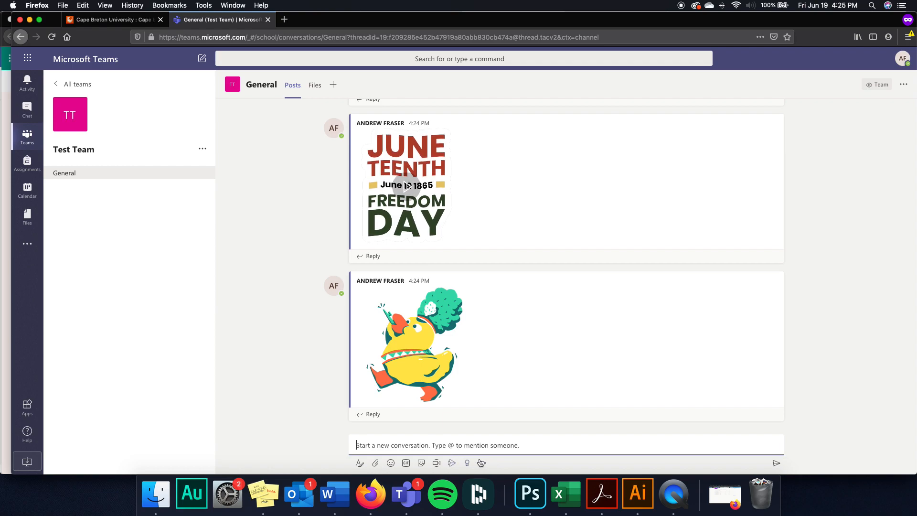
{"action": "left_click", "coordinate": [316, 86]}
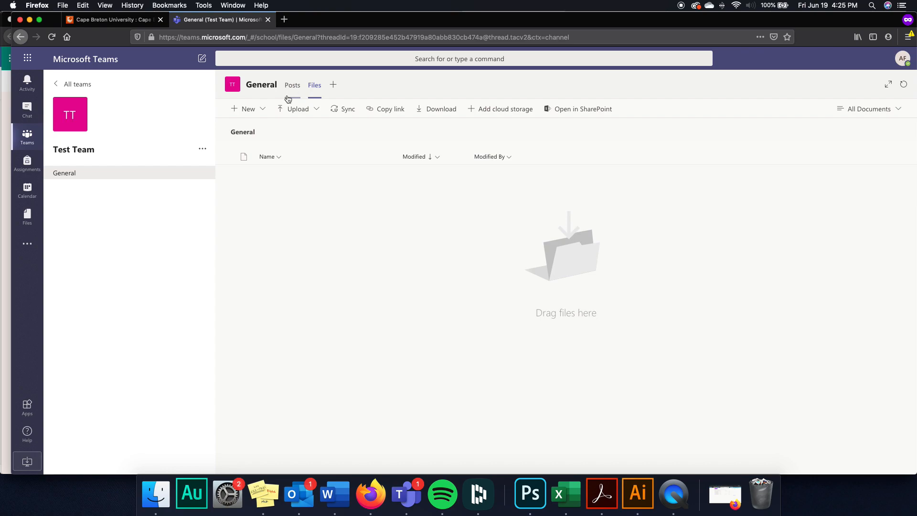
{"action": "left_click", "coordinate": [256, 112]}
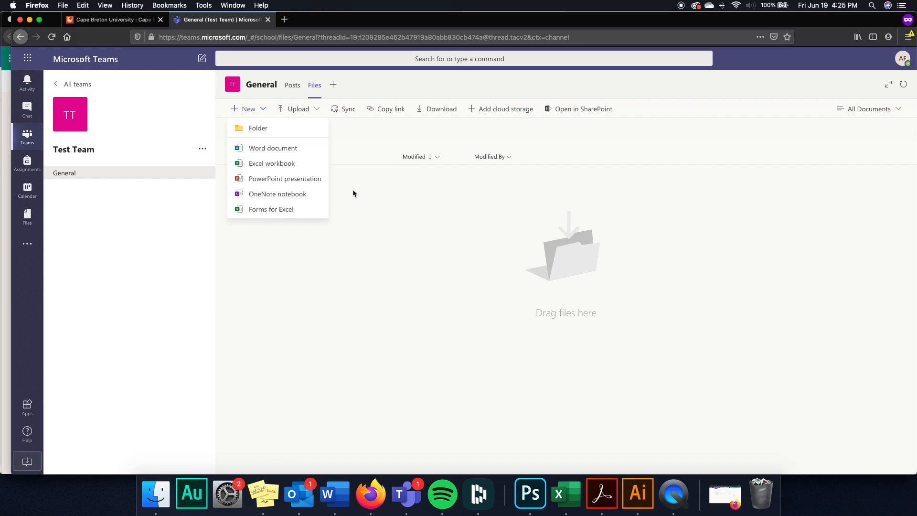
{"action": "left_click", "coordinate": [380, 246]}
{"action": "left_click", "coordinate": [306, 111]}
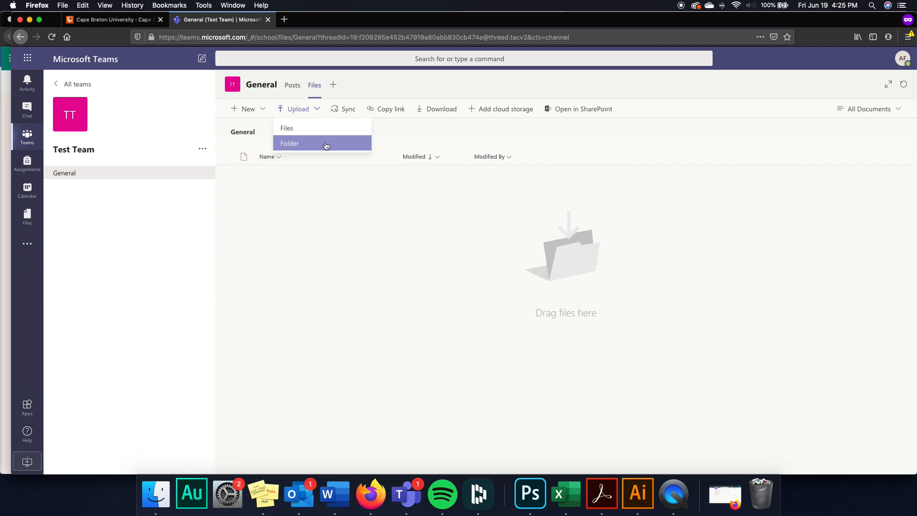
{"action": "left_click", "coordinate": [293, 86]}
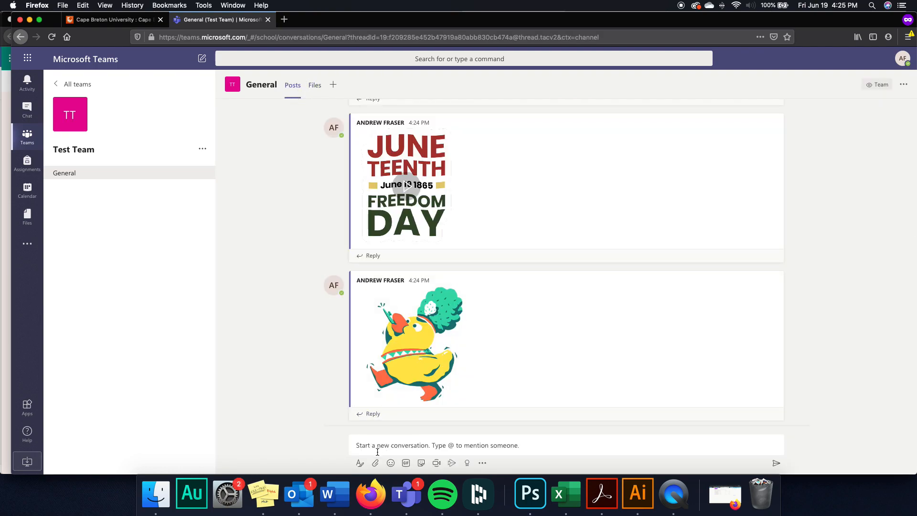
- Upload Sample ICE Essay Rubric & Marking Sheet.docx from the computer and send it to General
{"action": "left_click", "coordinate": [376, 462]}
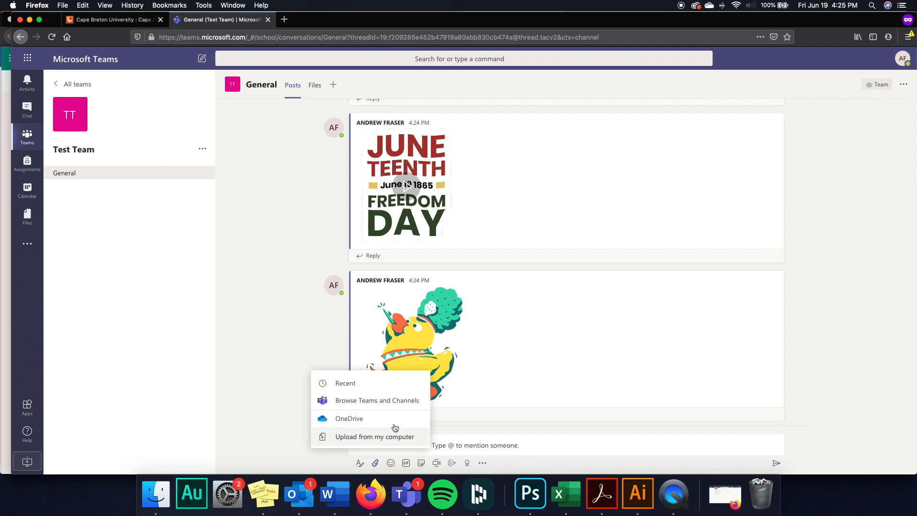
{"action": "left_click", "coordinate": [350, 436]}
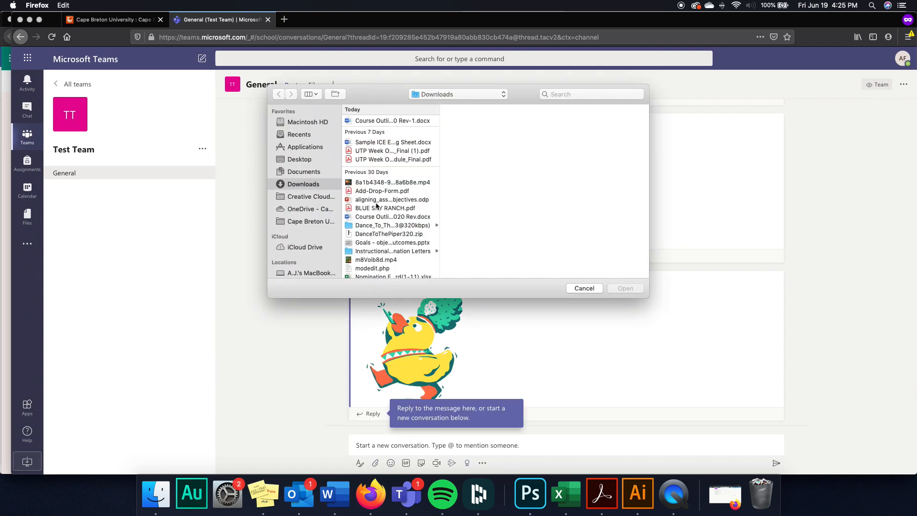
{"action": "left_click", "coordinate": [399, 142]}
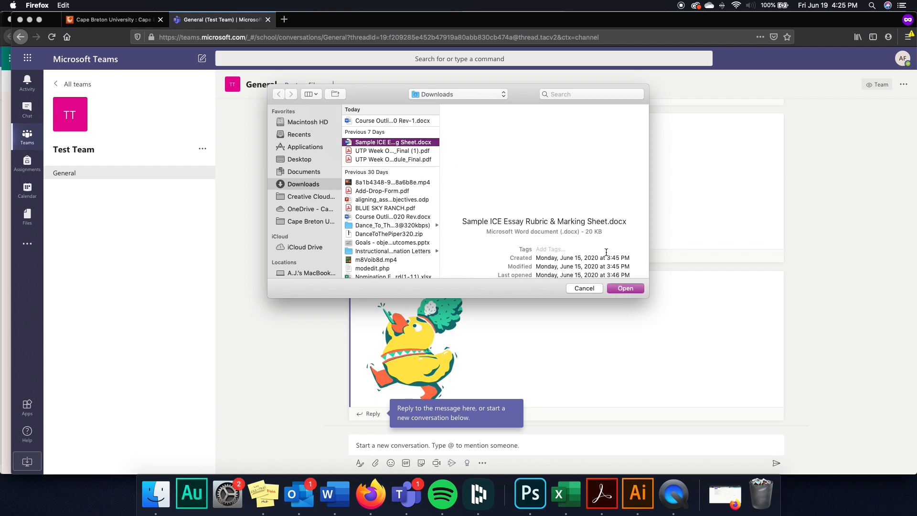
{"action": "left_click", "coordinate": [625, 288]}
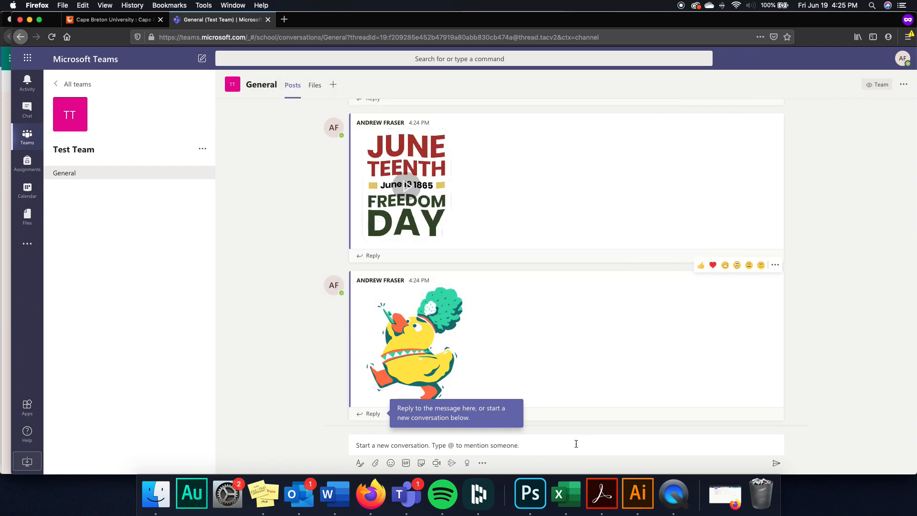
{"action": "left_click", "coordinate": [376, 463]}
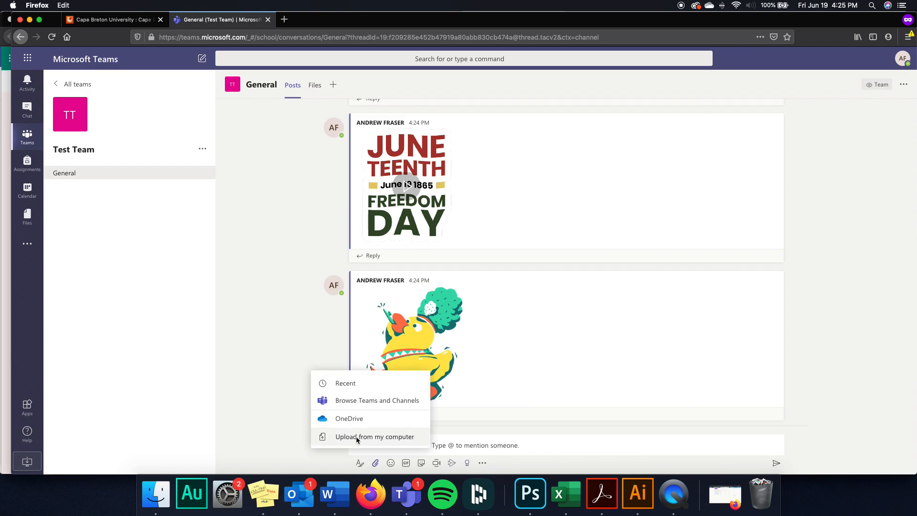
{"action": "left_click", "coordinate": [358, 437]}
{"action": "left_click", "coordinate": [375, 141]}
{"action": "left_click", "coordinate": [625, 288]}
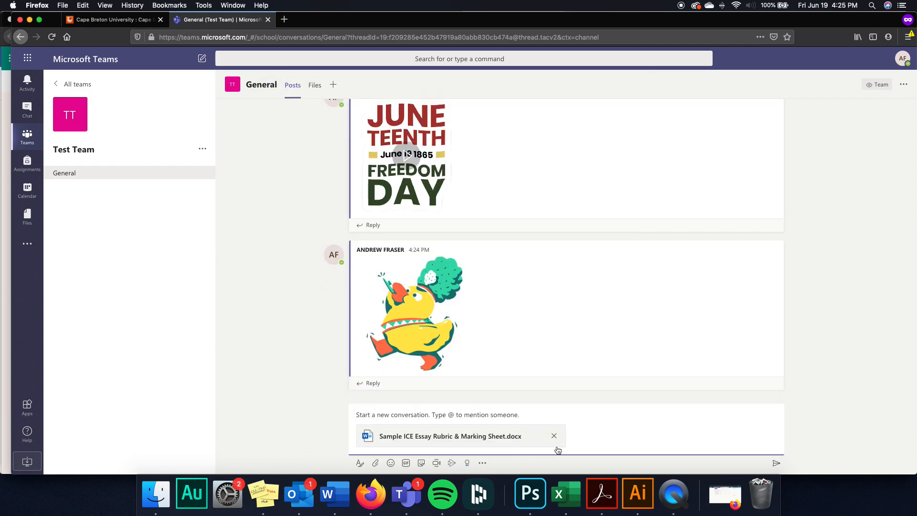
{"action": "left_click", "coordinate": [776, 463]}
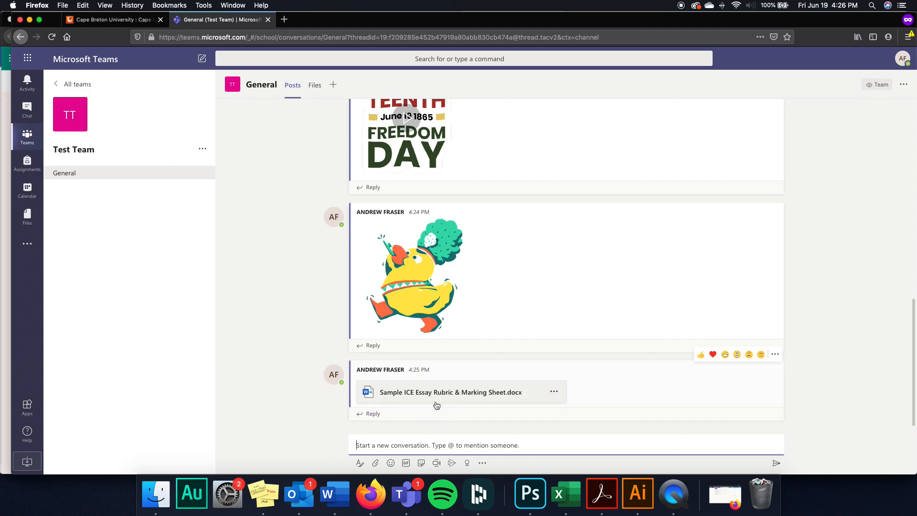
{"action": "left_click", "coordinate": [319, 90]}
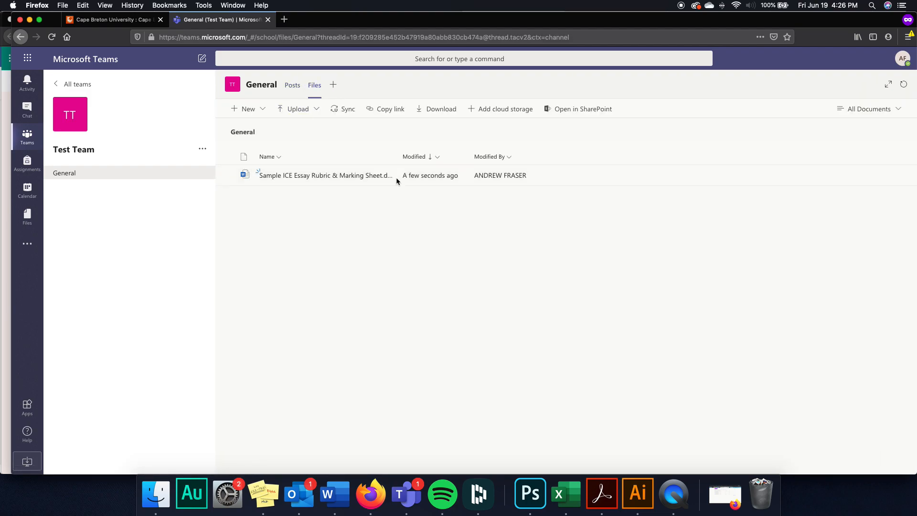
{"action": "left_click", "coordinate": [292, 85]}
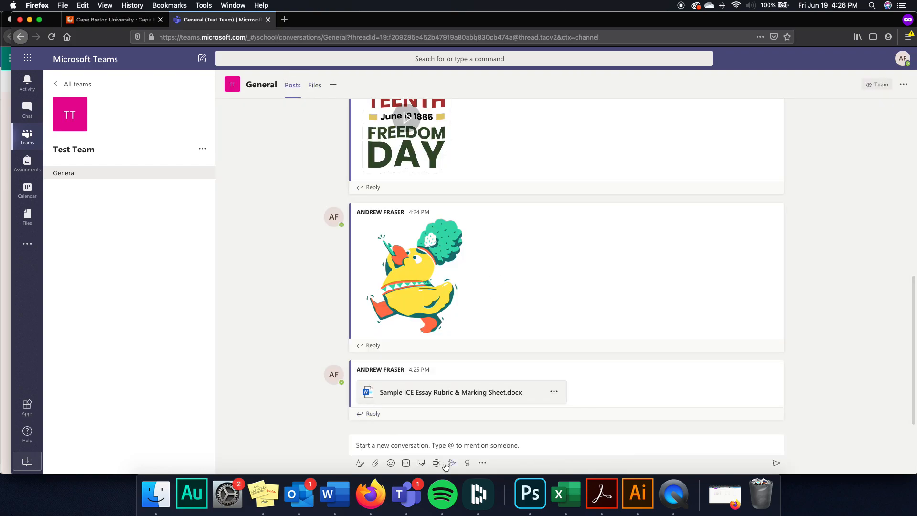
{"action": "left_click", "coordinate": [333, 85]}
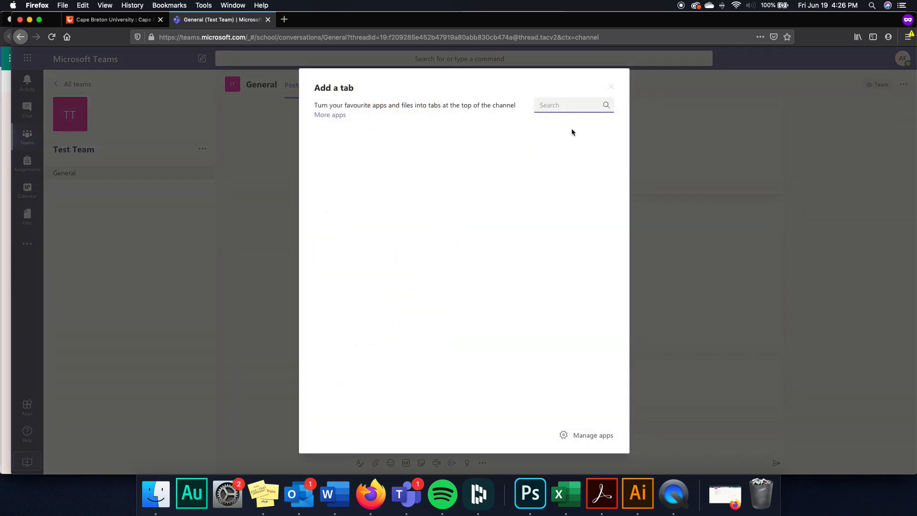
{"action": "scroll", "coordinate": [538, 369], "scroll_direction": "down", "scroll_amount": 4}
{"action": "scroll", "coordinate": [538, 368], "scroll_direction": "down", "scroll_amount": 15}
{"action": "scroll", "coordinate": [538, 367], "scroll_direction": "down", "scroll_amount": 7}
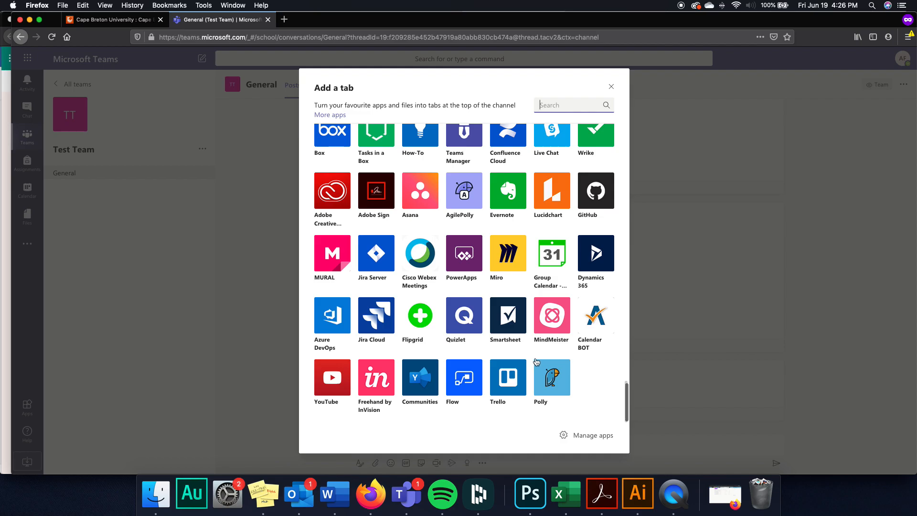
{"action": "scroll", "coordinate": [537, 362], "scroll_direction": "up", "scroll_amount": 20}
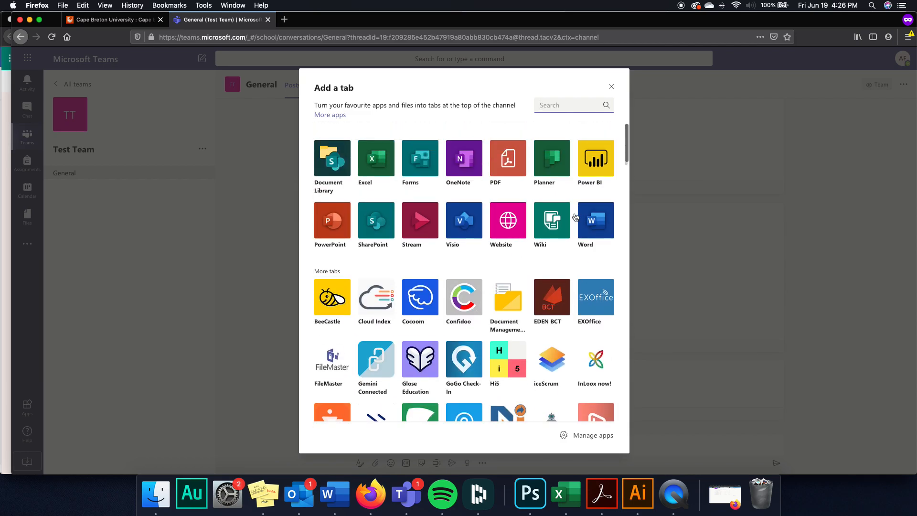
{"action": "left_click", "coordinate": [611, 86]}
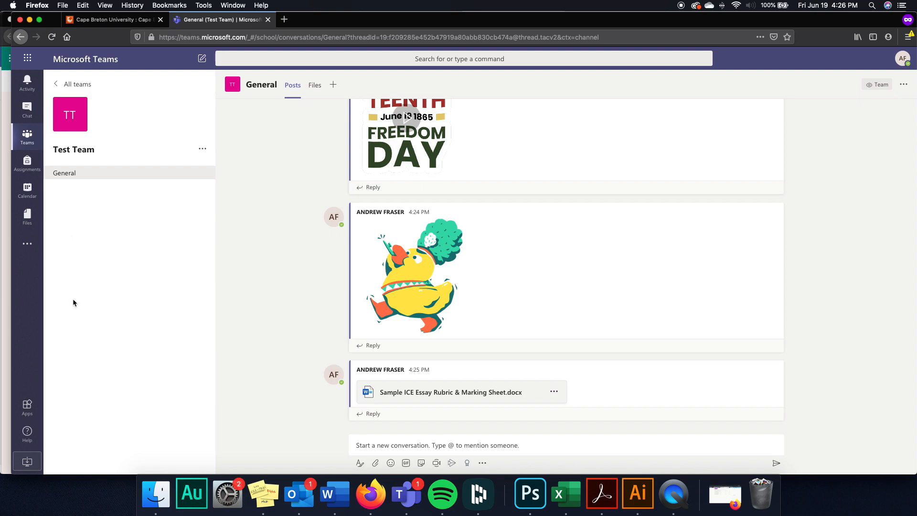
- Create a private channel named 'Test channel' in Test Team
{"action": "left_click", "coordinate": [202, 150]}
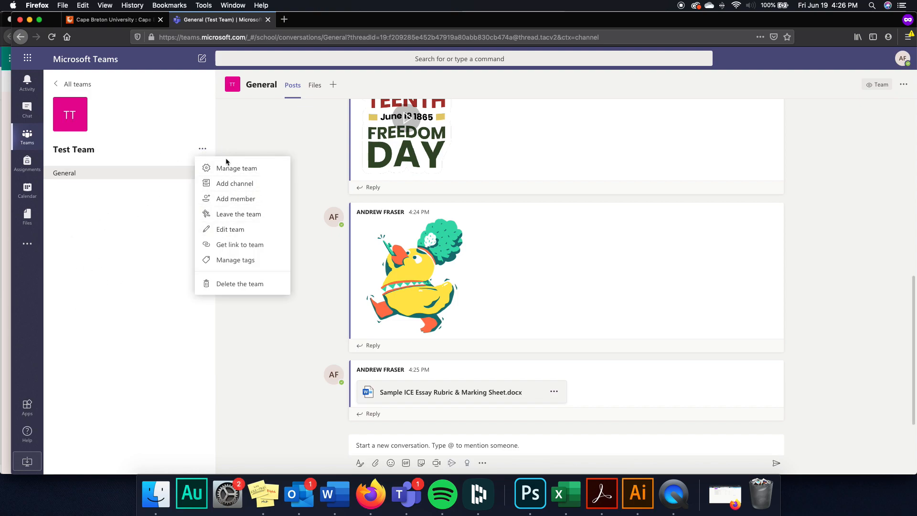
{"action": "left_click", "coordinate": [234, 184]}
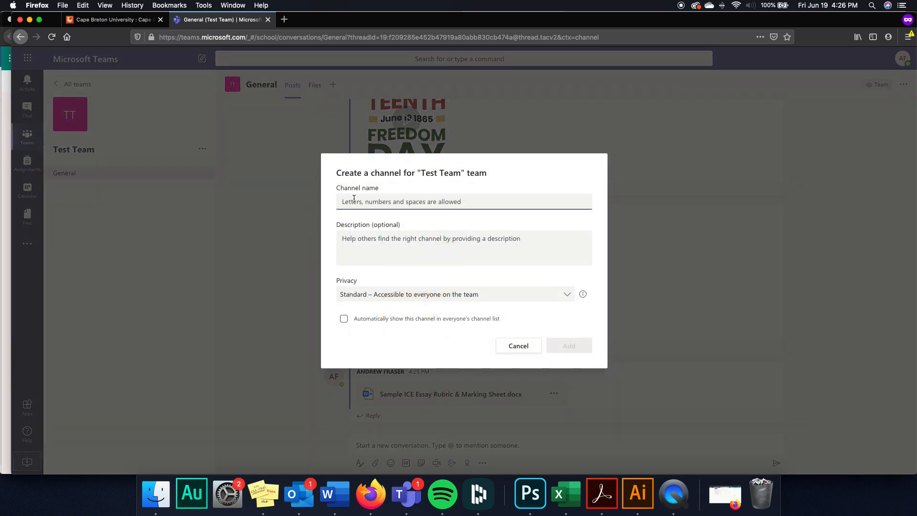
{"action": "type", "text": "Test channel"}
{"action": "left_click", "coordinate": [409, 295]}
{"action": "left_click", "coordinate": [398, 345]}
{"action": "left_click", "coordinate": [570, 345]}
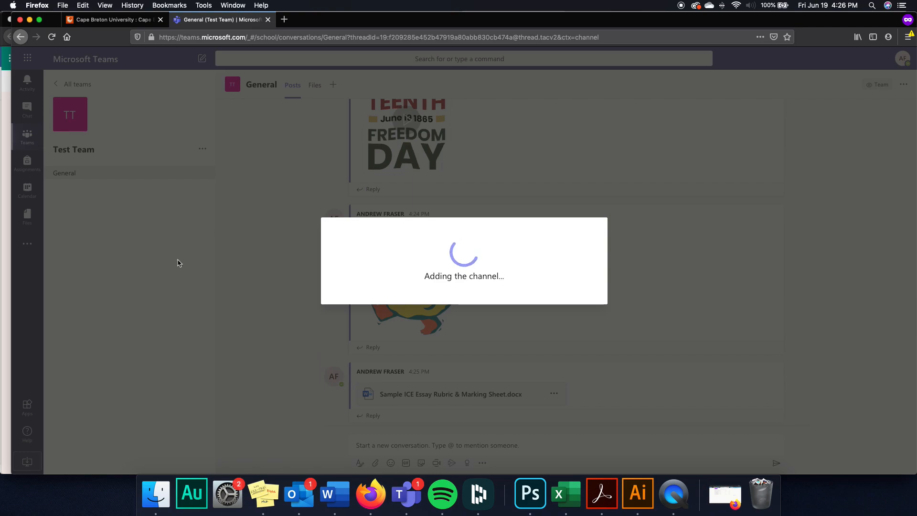
- Add the suggested team member to the private Test channel
{"action": "type", "text": "aj"}
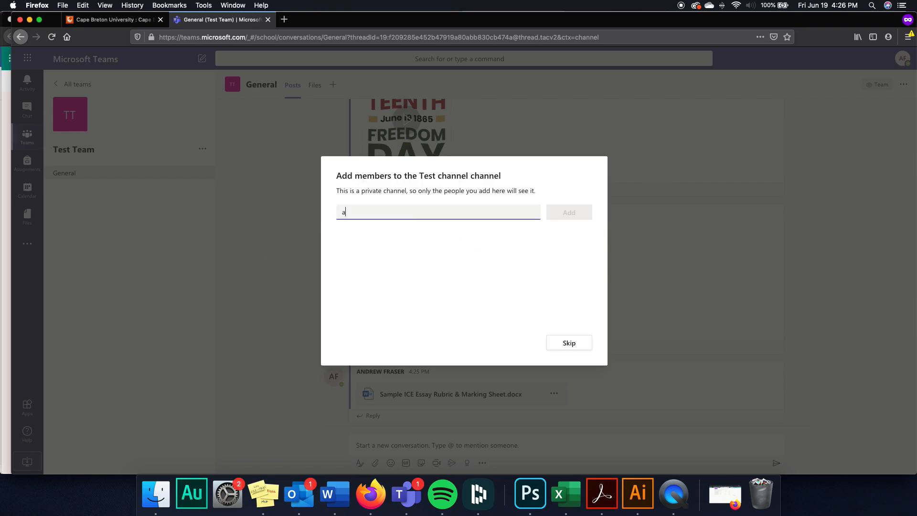
{"action": "left_click", "coordinate": [405, 239]}
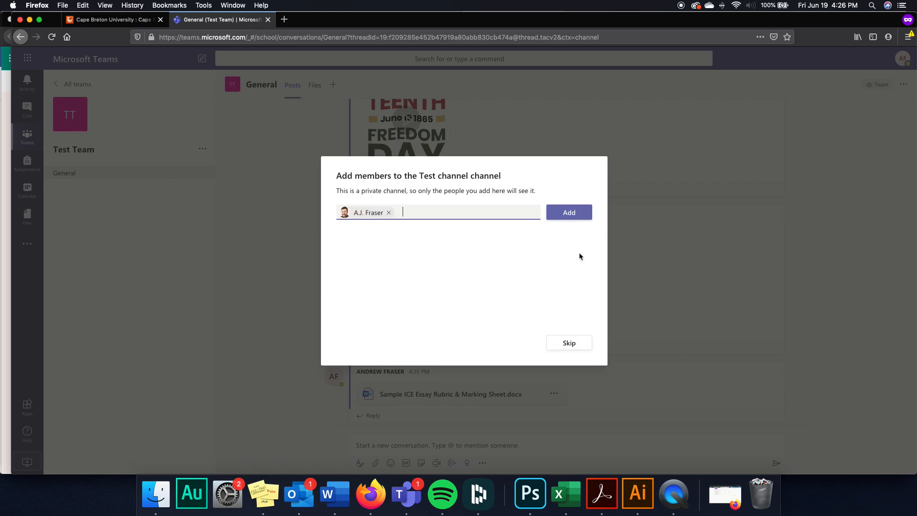
{"action": "left_click", "coordinate": [569, 212]}
{"action": "left_click", "coordinate": [575, 344]}
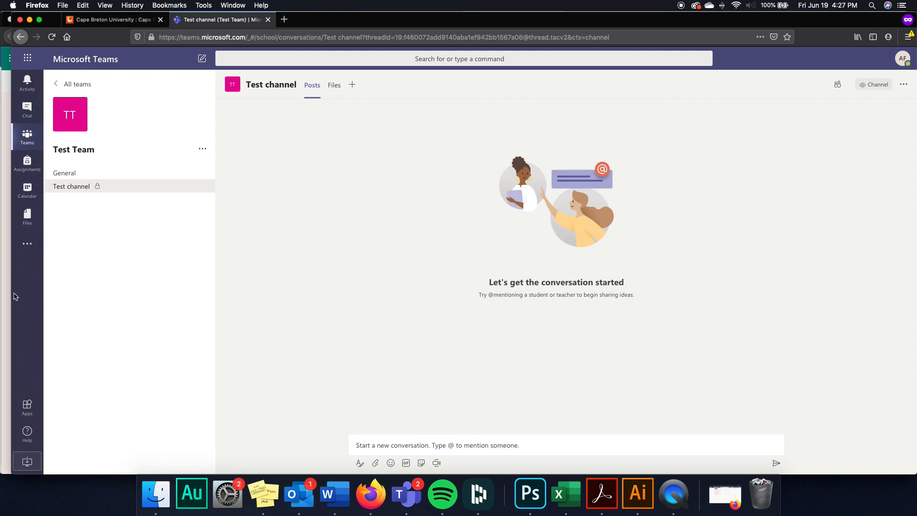
- Check the activity feed, then browse from the group chat to the Center for Teaching and Learning conversation
{"action": "left_click", "coordinate": [39, 81]}
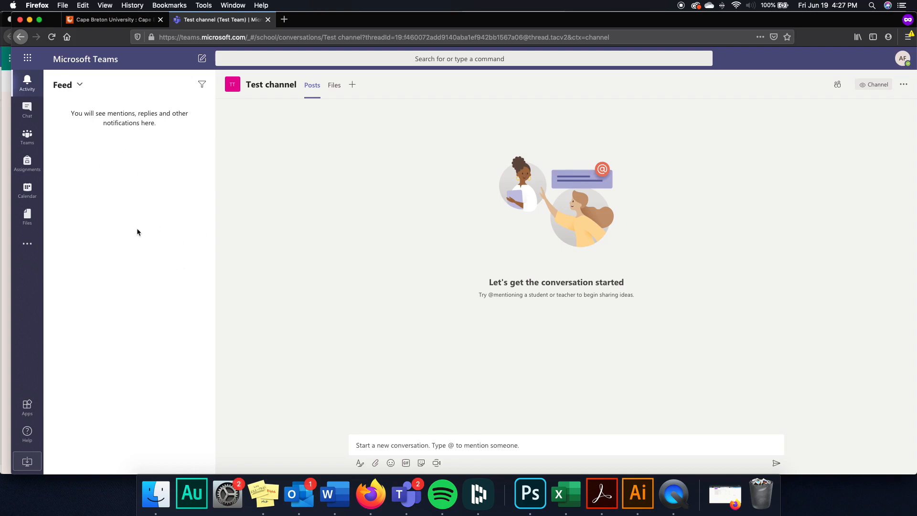
{"action": "left_click", "coordinate": [34, 114]}
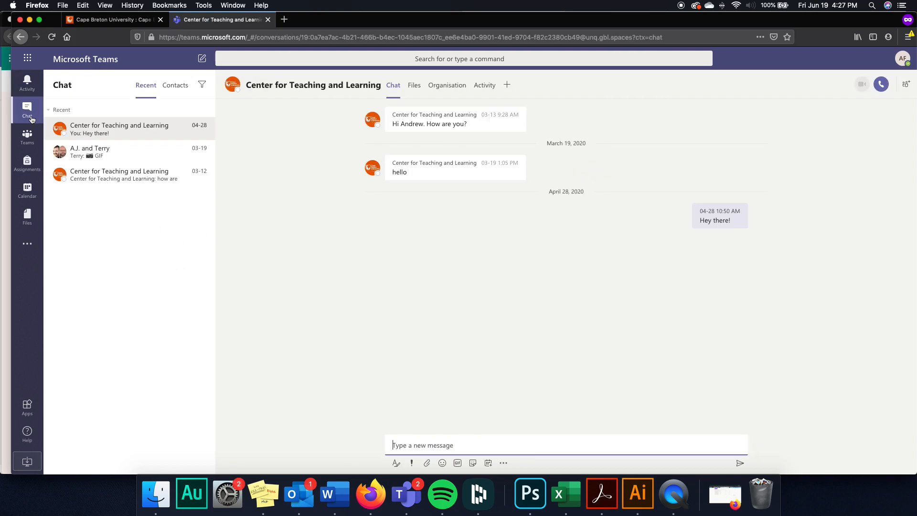
{"action": "left_click", "coordinate": [120, 154]}
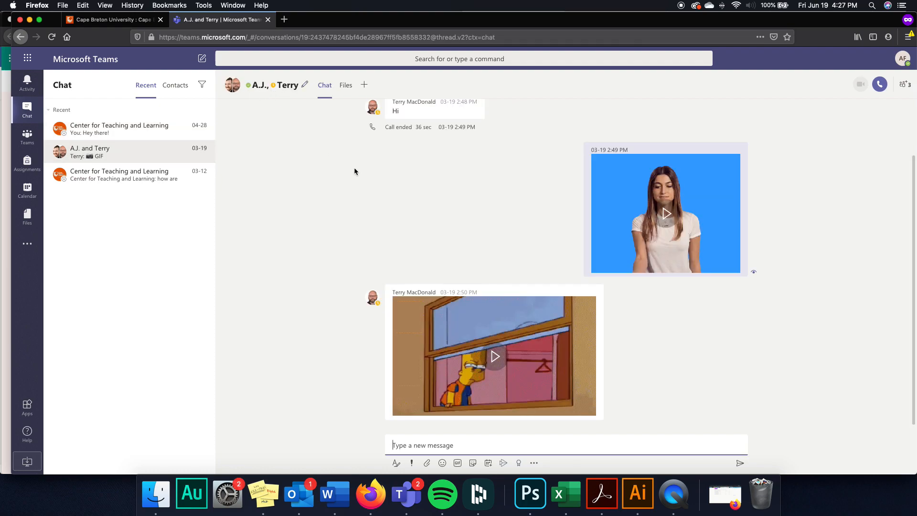
{"action": "mouse_move", "coordinate": [286, 79]}
{"action": "left_click", "coordinate": [136, 132]}
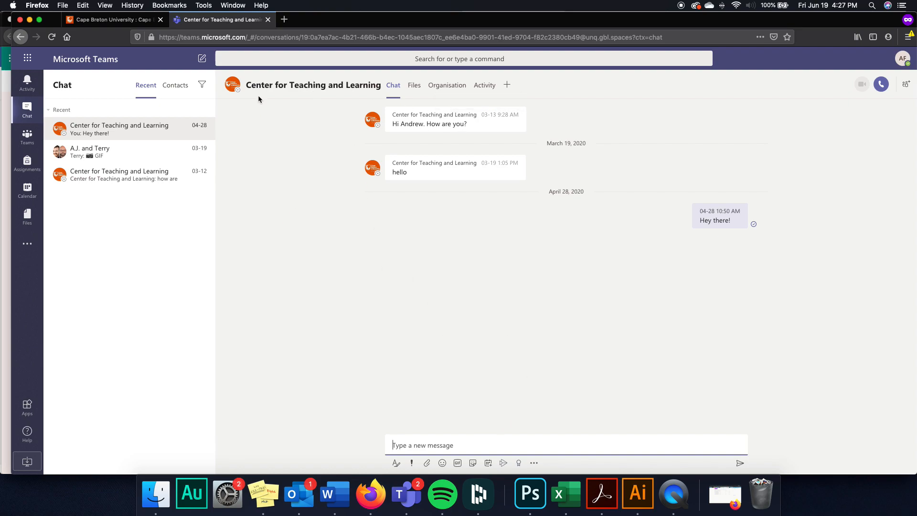
{"action": "mouse_move", "coordinate": [324, 87]}
- Start a new chat, add two suggested people as recipients, then delete both recipient chips
{"action": "left_click", "coordinate": [202, 60]}
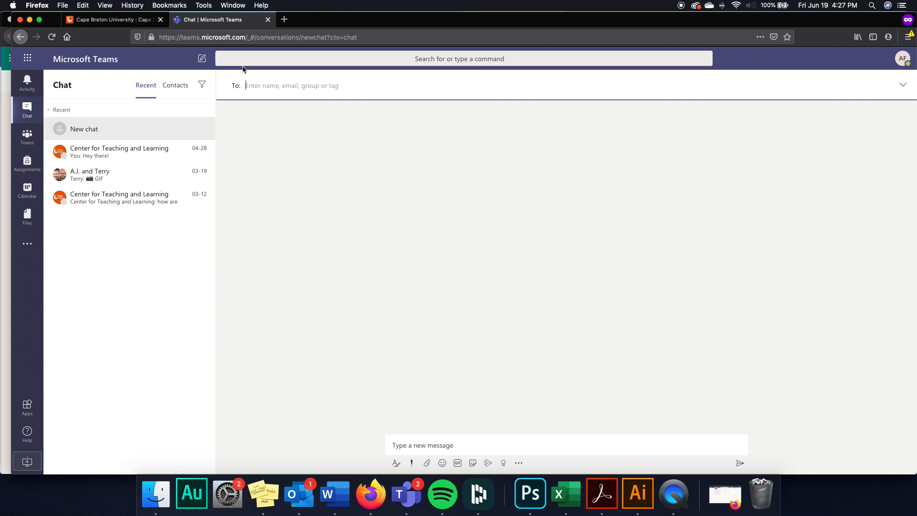
{"action": "type", "text": "herbie"}
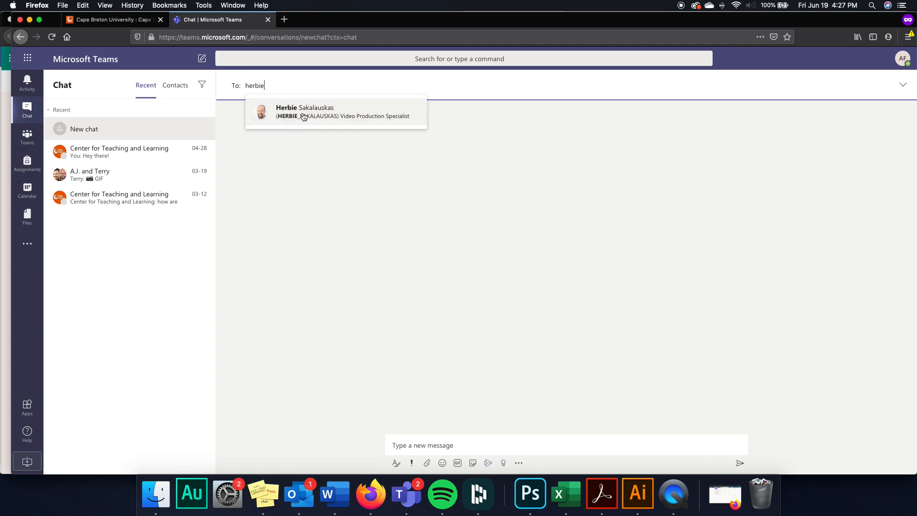
{"action": "left_click", "coordinate": [303, 115]}
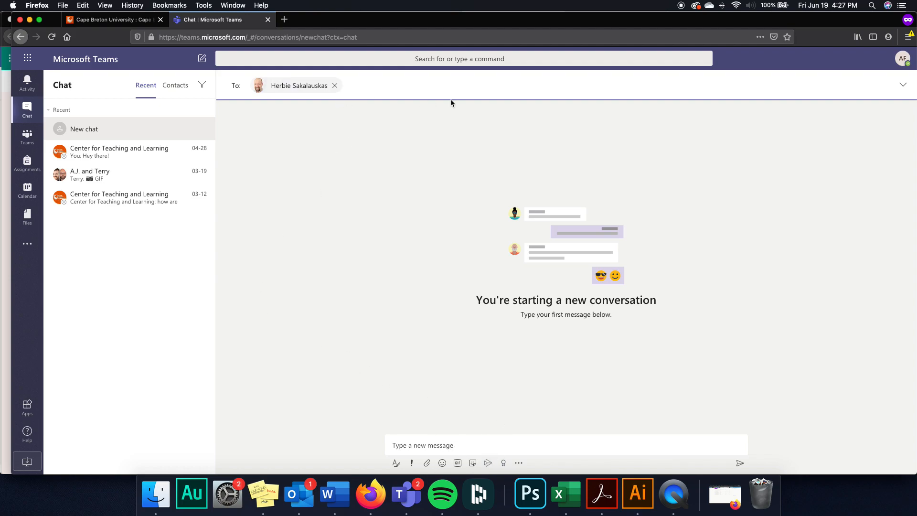
{"action": "type", "text": "tanya an"}
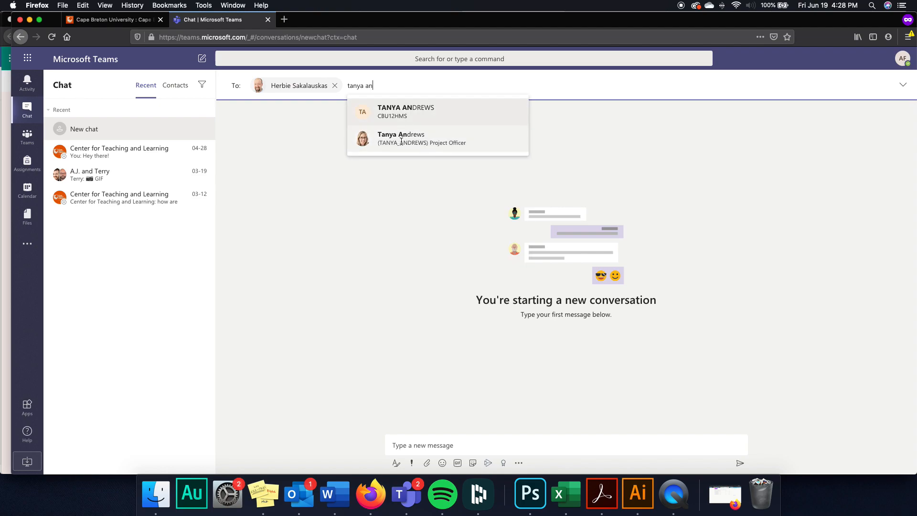
{"action": "left_click", "coordinate": [442, 149]}
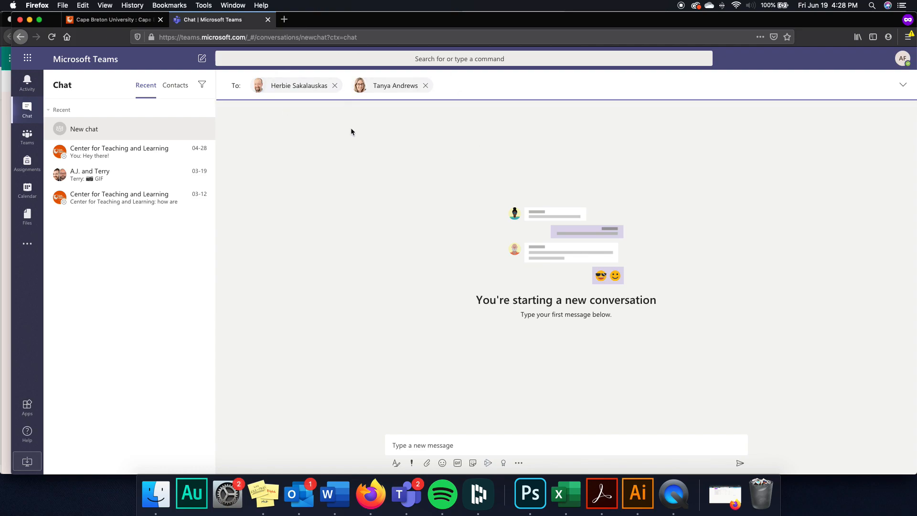
{"action": "key", "text": "BackSpace"}
{"action": "key", "text": "BackSpace"}
{"action": "key", "text": "BackSpace"}
{"action": "key", "text": "BackSpace"}
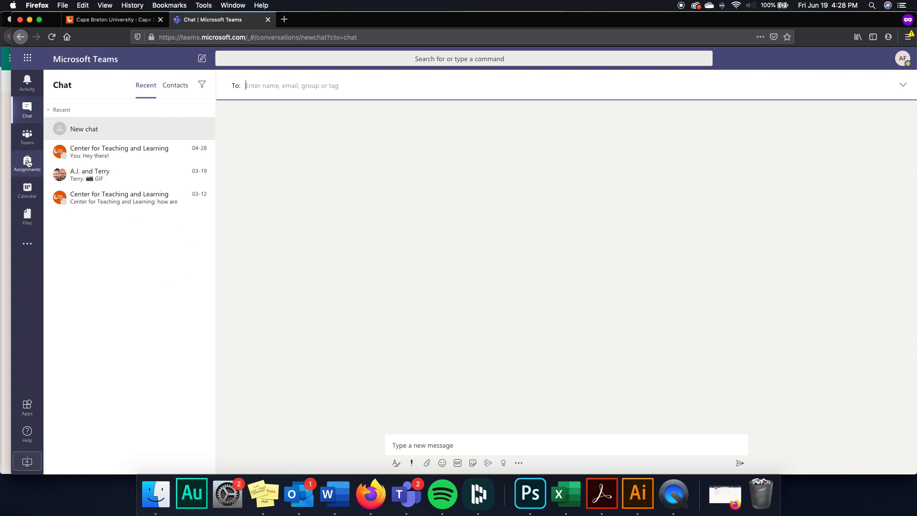
- Show the Calendar for the June 15–19, 2020 week, scrolled to the afternoon hours
{"action": "left_click", "coordinate": [32, 195]}
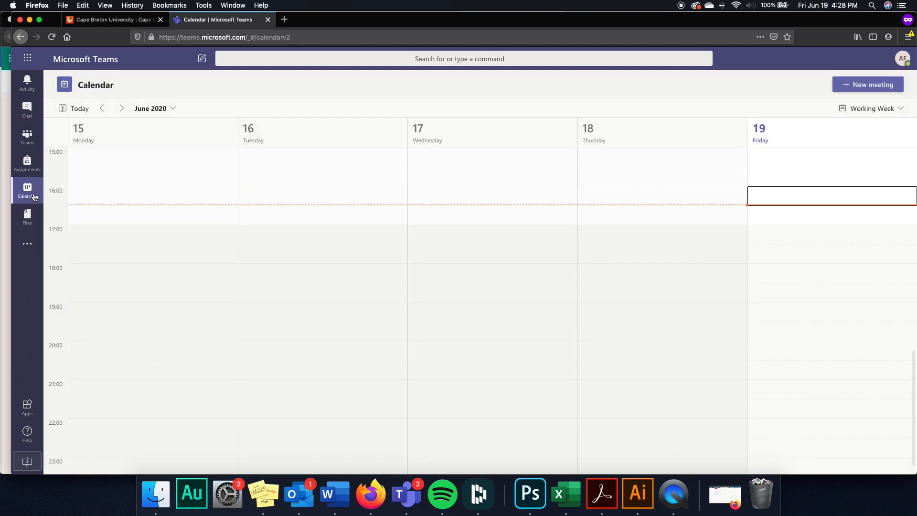
{"action": "scroll", "coordinate": [311, 291], "scroll_direction": "up", "scroll_amount": 3}
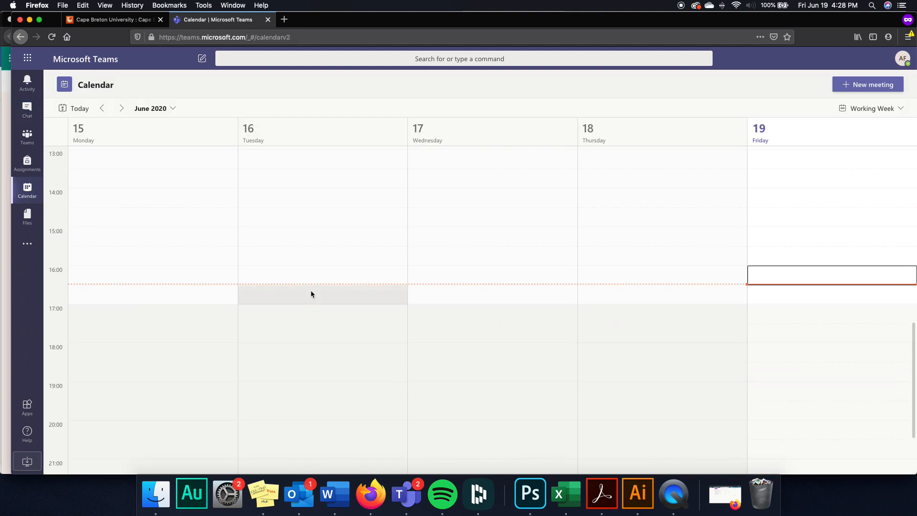
{"action": "scroll", "coordinate": [603, 387], "scroll_direction": "down", "scroll_amount": 1}
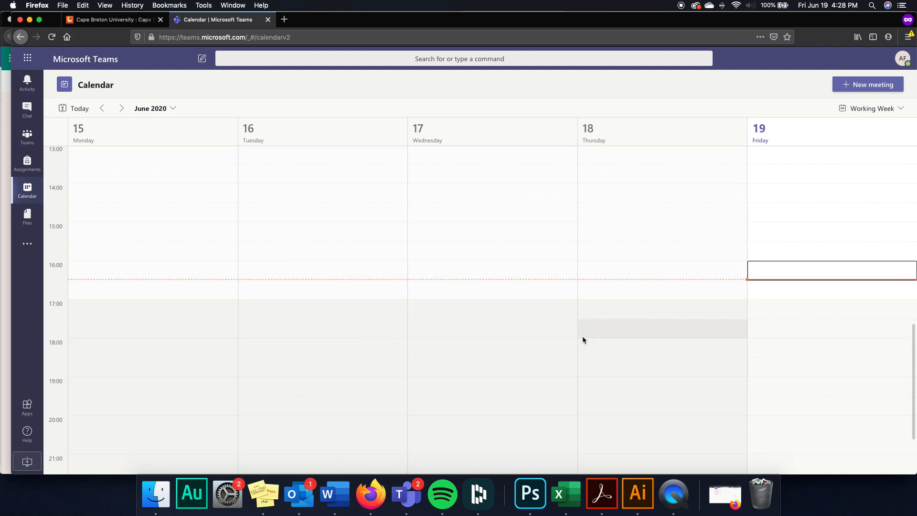
{"action": "scroll", "coordinate": [576, 339], "scroll_direction": "down", "scroll_amount": 1}
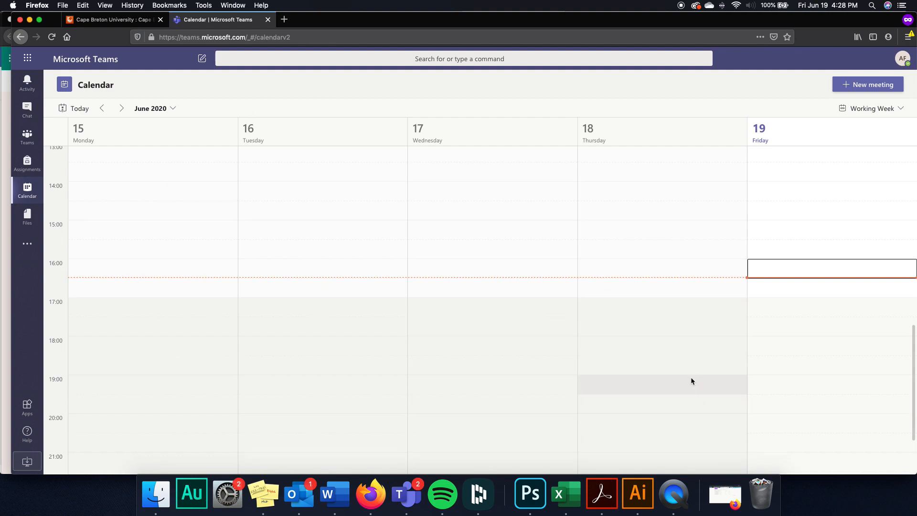
{"action": "scroll", "coordinate": [692, 381], "scroll_direction": "down", "scroll_amount": 1}
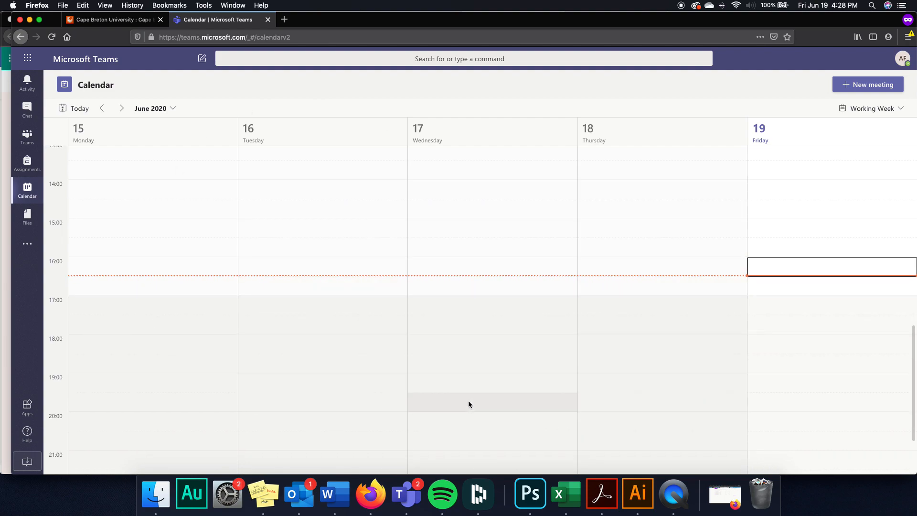
{"action": "scroll", "coordinate": [654, 259], "scroll_direction": "down", "scroll_amount": 1}
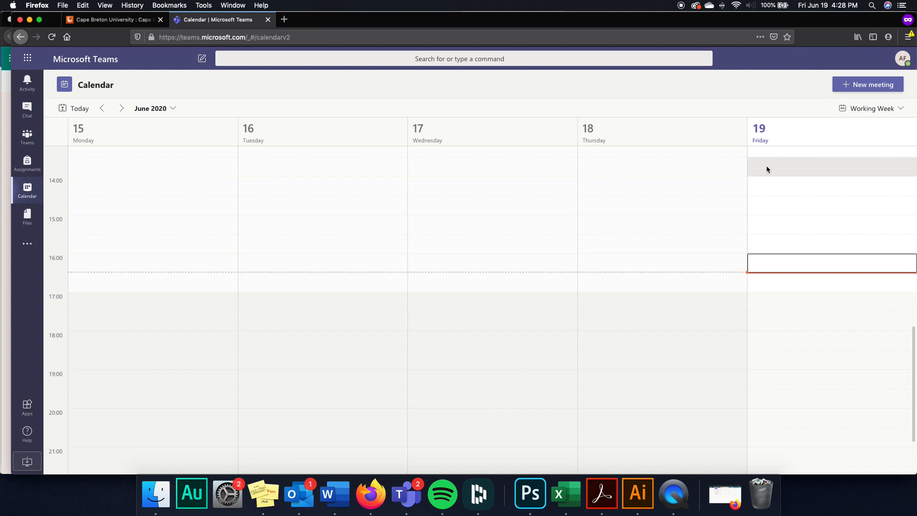
- Begin a new meeting set in Test Team's General channel
{"action": "scroll", "coordinate": [755, 157], "scroll_direction": "down", "scroll_amount": 1}
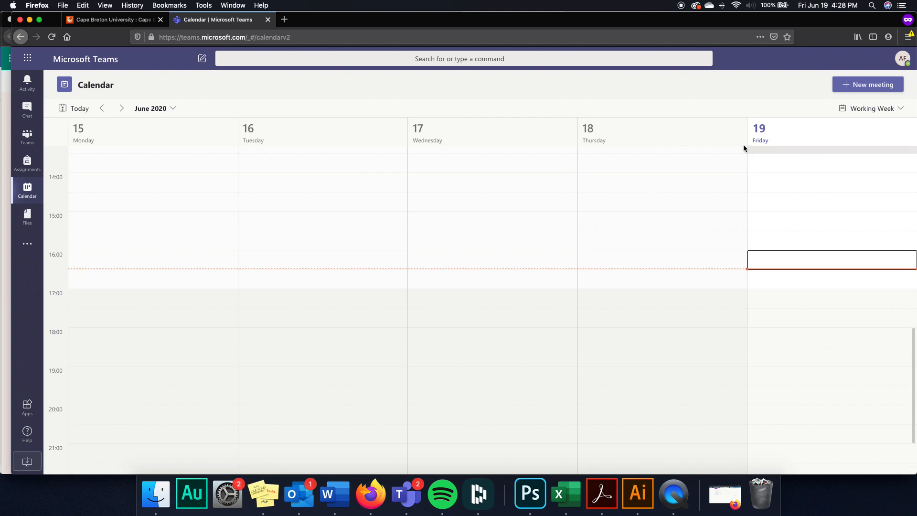
{"action": "left_click", "coordinate": [846, 89]}
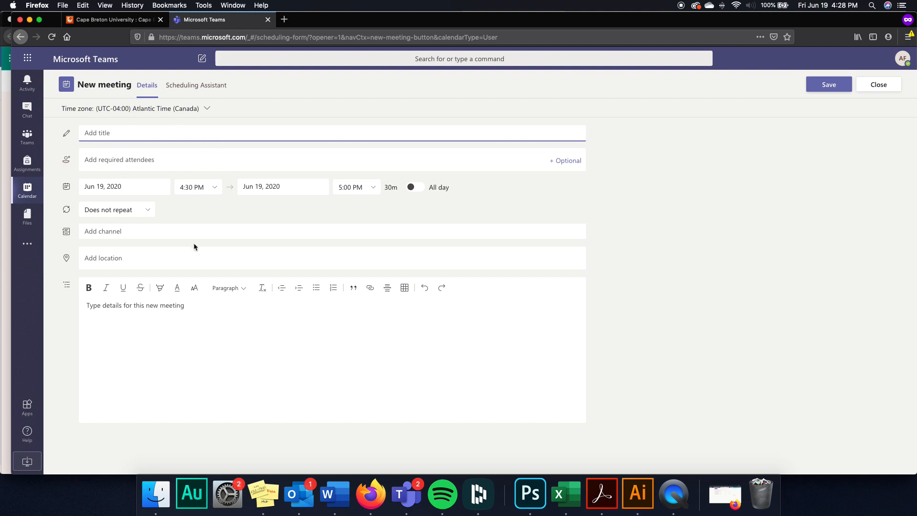
{"action": "left_click", "coordinate": [141, 232]}
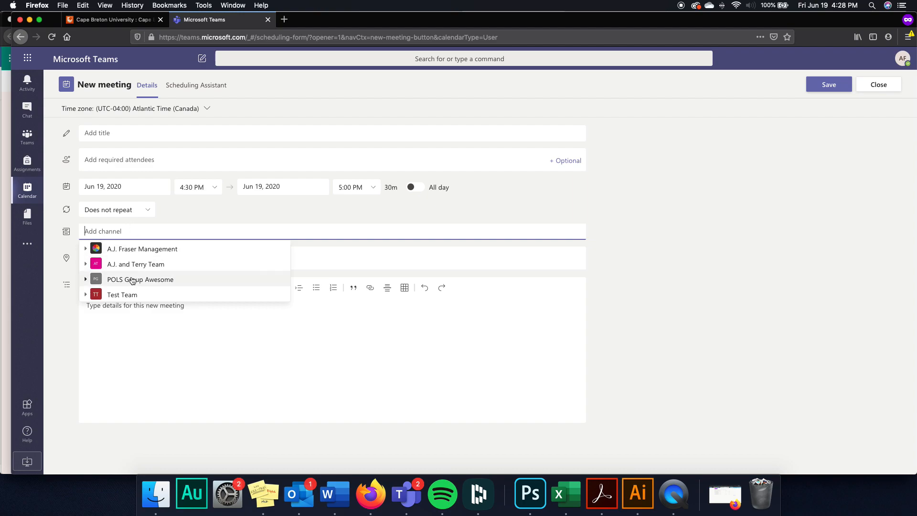
{"action": "left_click", "coordinate": [125, 295]}
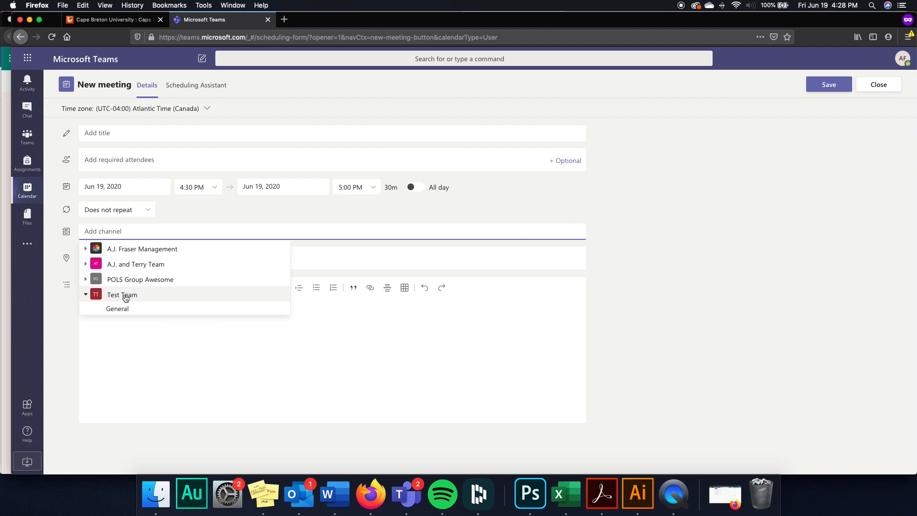
{"action": "left_click", "coordinate": [127, 308]}
- Title it Test event, start it at 4:00 AM, add one attendee, and send it
{"action": "left_click", "coordinate": [142, 137]}
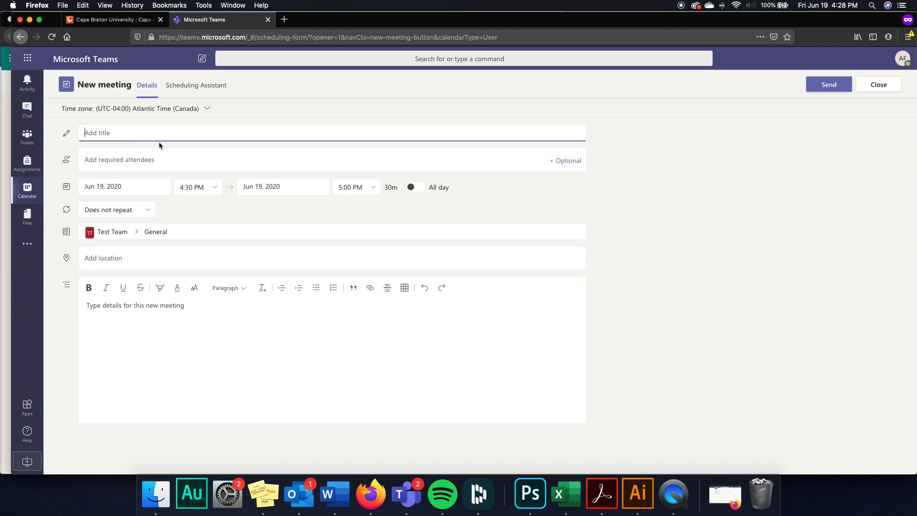
{"action": "type", "text": "Test event"}
{"action": "left_click", "coordinate": [189, 192]}
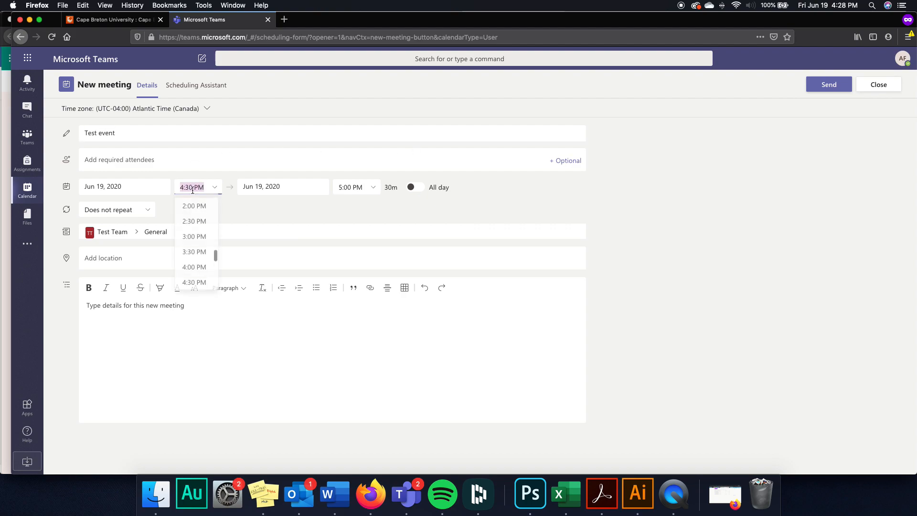
{"action": "type", "text": "4"}
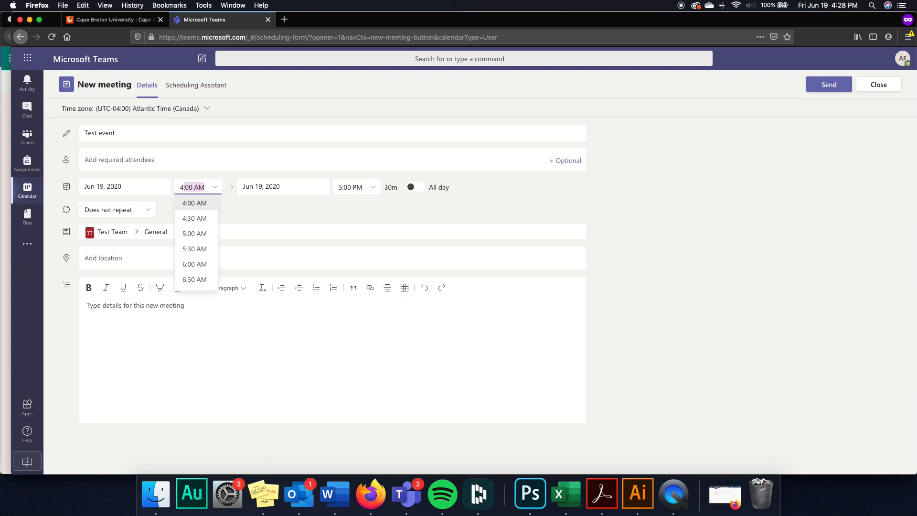
{"action": "left_click", "coordinate": [189, 203]}
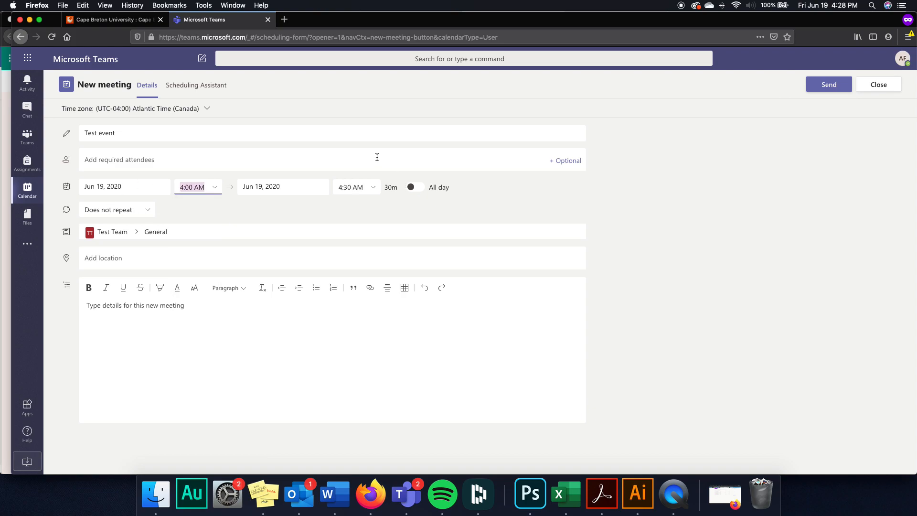
{"action": "left_click", "coordinate": [242, 159]}
{"action": "type", "text": "a.j."}
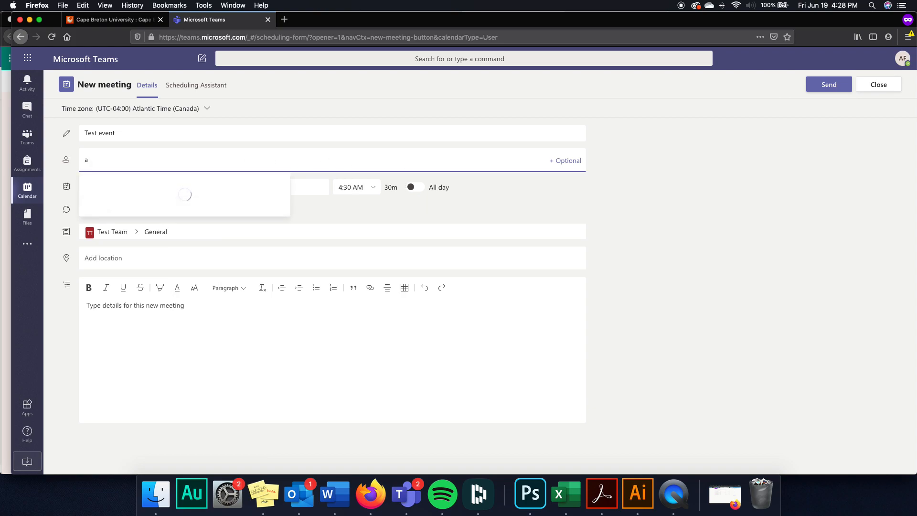
{"action": "left_click", "coordinate": [285, 191]}
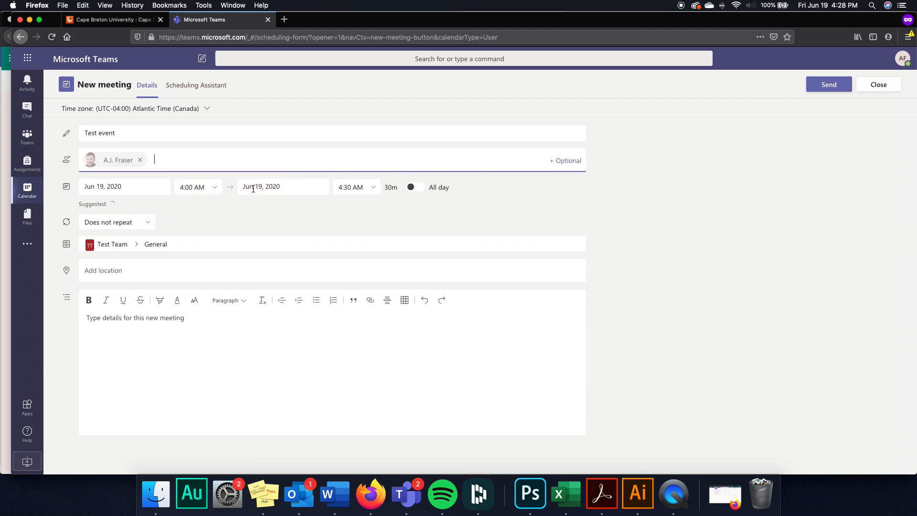
{"action": "left_click", "coordinate": [830, 86]}
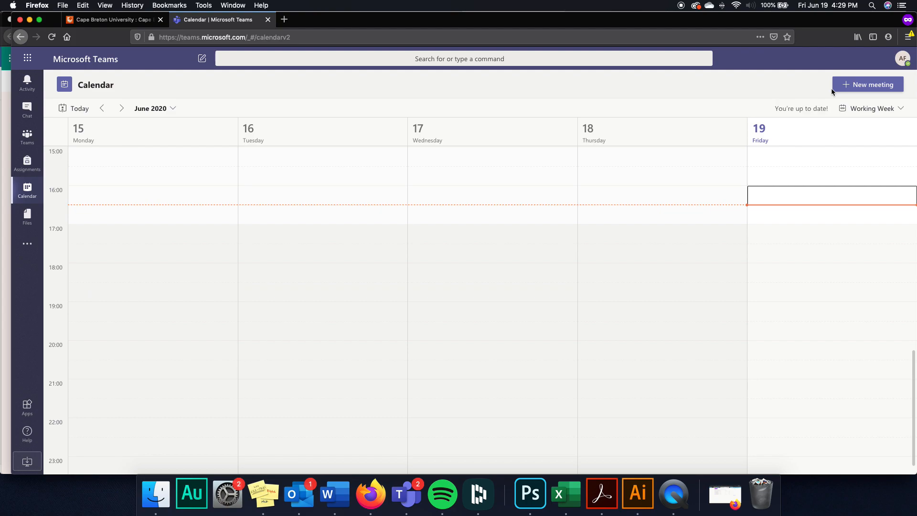
- Discard two new Friday 4:00 PM meeting forms and open the Friday Test event's details
{"action": "scroll", "coordinate": [756, 234], "scroll_direction": "up", "scroll_amount": 4}
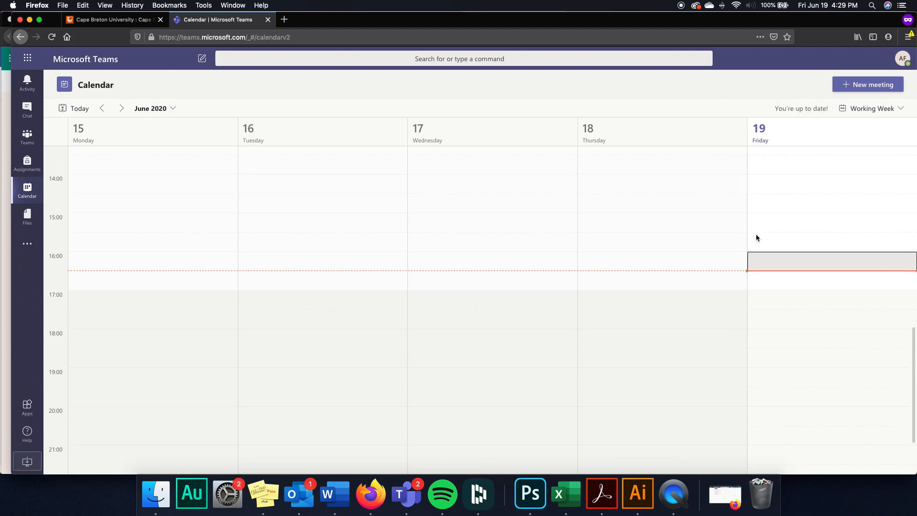
{"action": "left_click", "coordinate": [761, 290]}
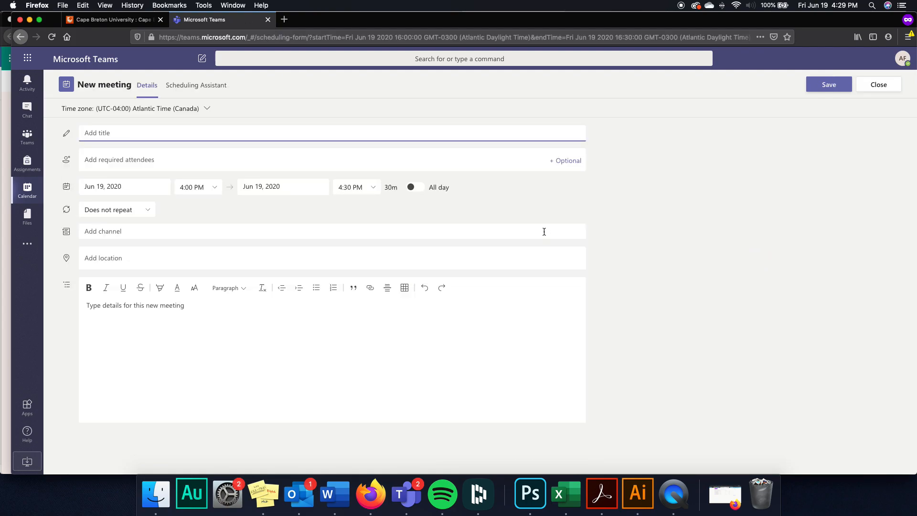
{"action": "left_click", "coordinate": [881, 86]}
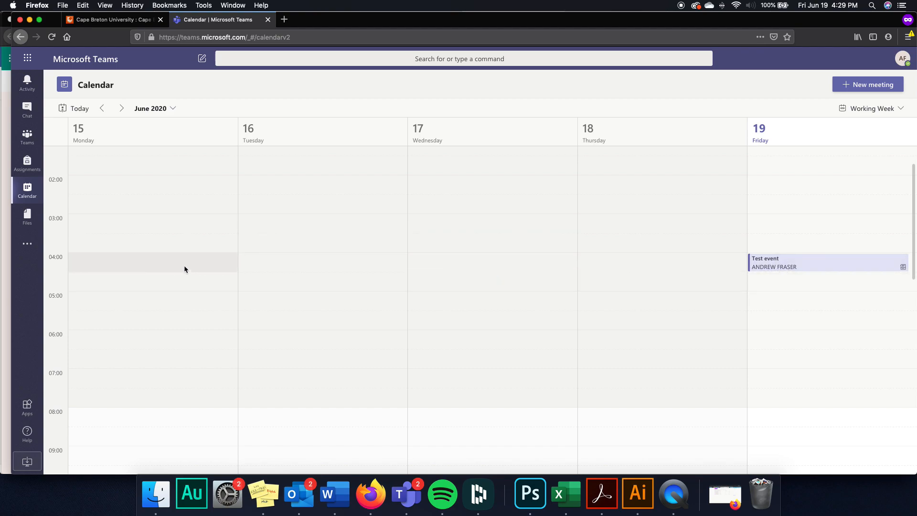
{"action": "left_click", "coordinate": [781, 267]}
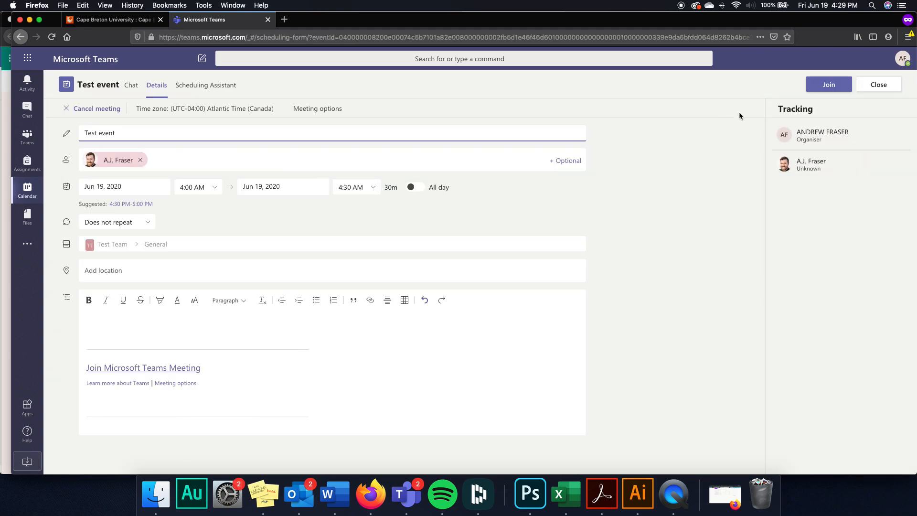
{"action": "left_click", "coordinate": [882, 86]}
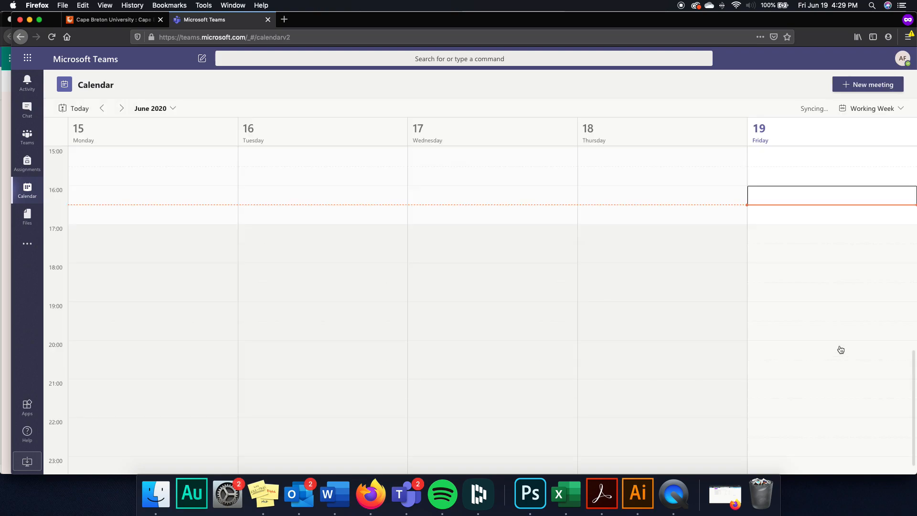
{"action": "left_click", "coordinate": [815, 196]}
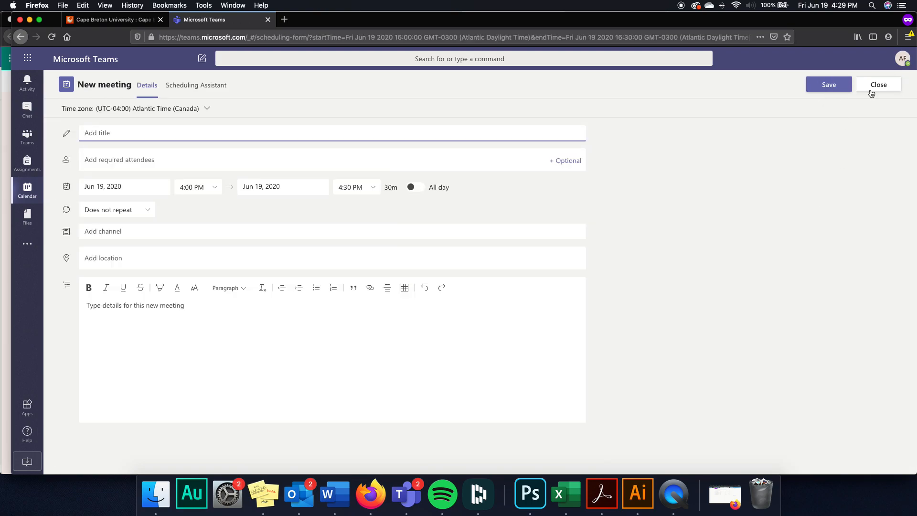
{"action": "left_click", "coordinate": [874, 89]}
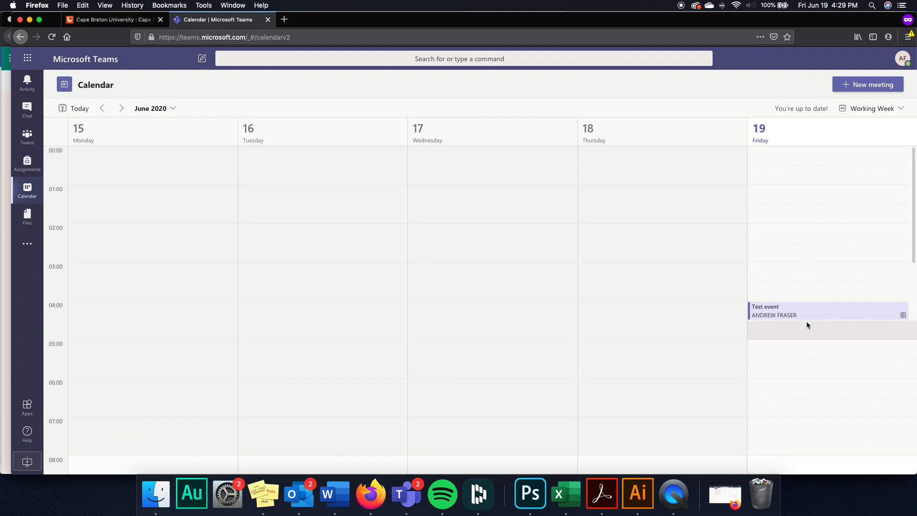
{"action": "left_click", "coordinate": [812, 313]}
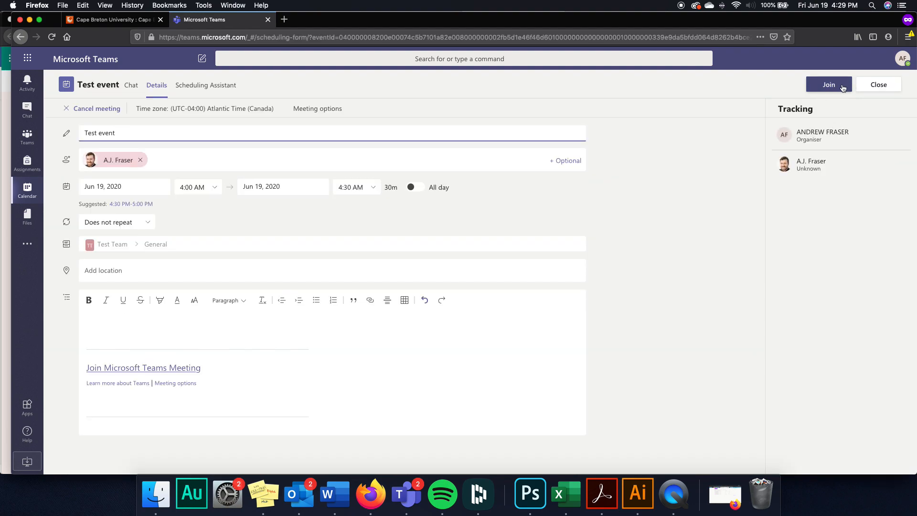
{"action": "left_click", "coordinate": [843, 89]}
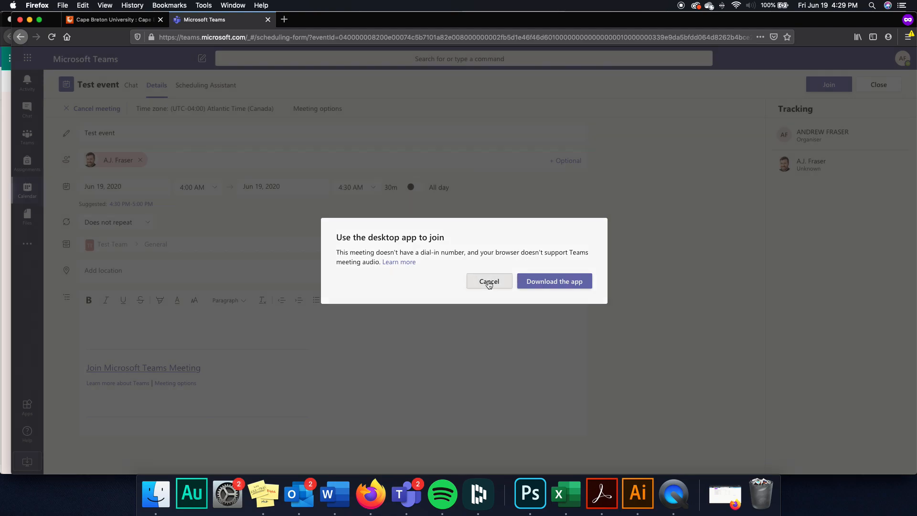
{"action": "left_click", "coordinate": [489, 283]}
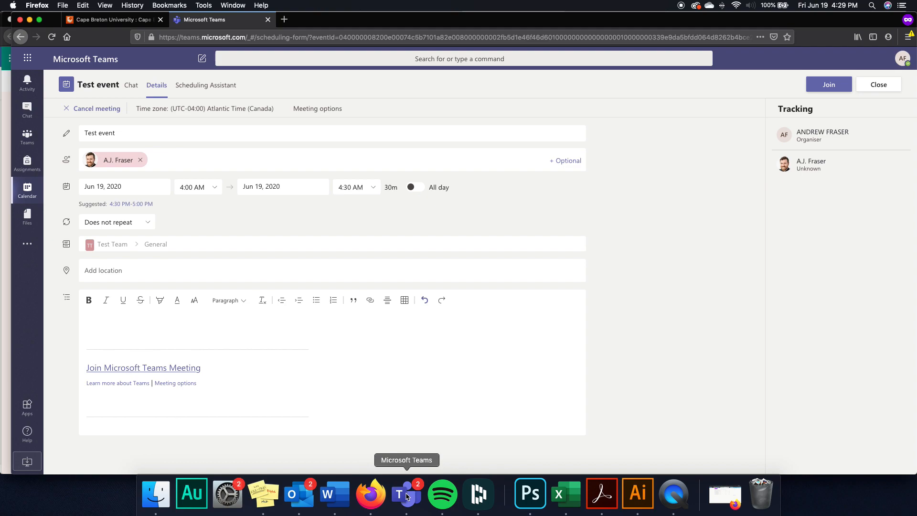
- Bring the Teams desktop app forward and show its Calendar
{"action": "left_click", "coordinate": [407, 497]}
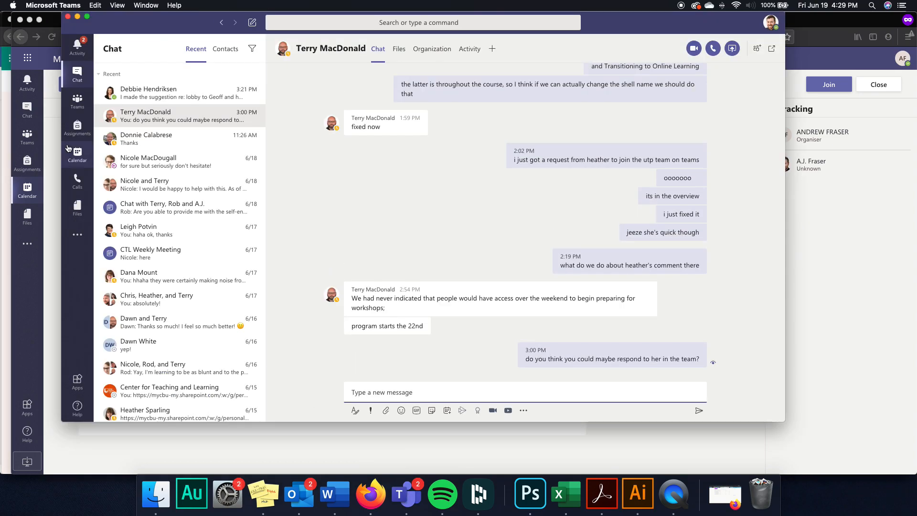
{"action": "left_click", "coordinate": [79, 157]}
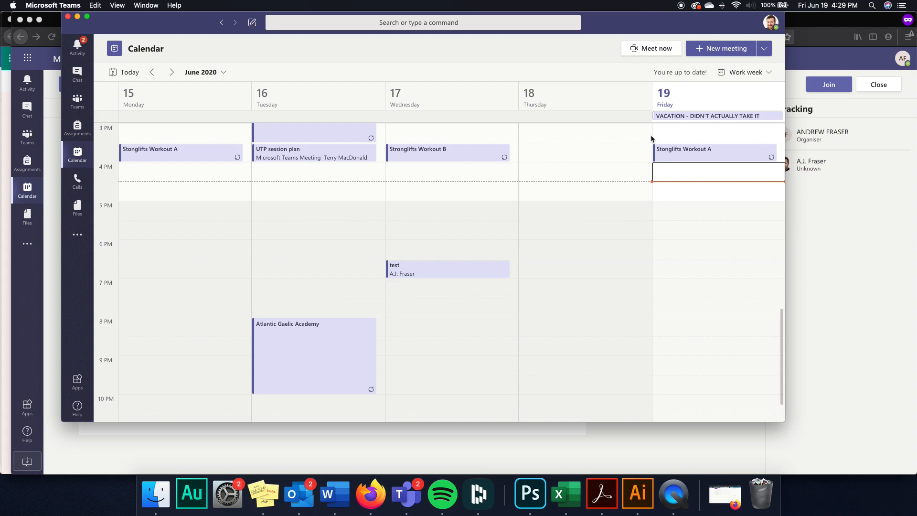
{"action": "scroll", "coordinate": [700, 248], "scroll_direction": "up", "scroll_amount": 2}
{"action": "scroll", "coordinate": [700, 248], "scroll_direction": "up", "scroll_amount": 10}
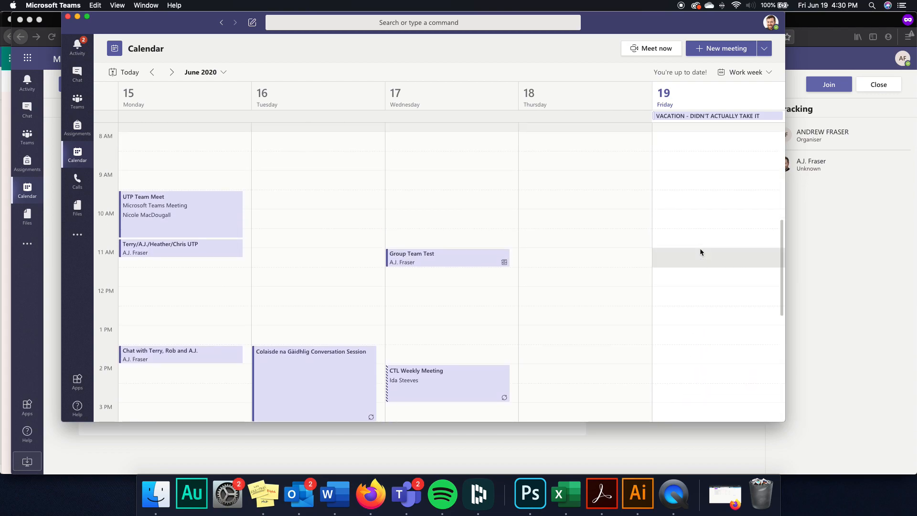
{"action": "scroll", "coordinate": [700, 251], "scroll_direction": "up", "scroll_amount": 2}
{"action": "scroll", "coordinate": [700, 248], "scroll_direction": "down", "scroll_amount": 2}
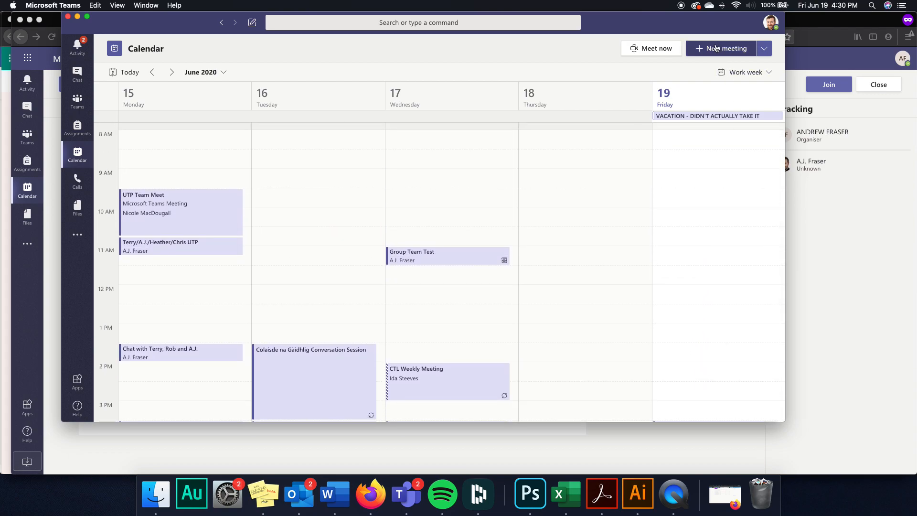
- Start a new meeting titled Test event and widen the Teams window
{"action": "left_click", "coordinate": [730, 48]}
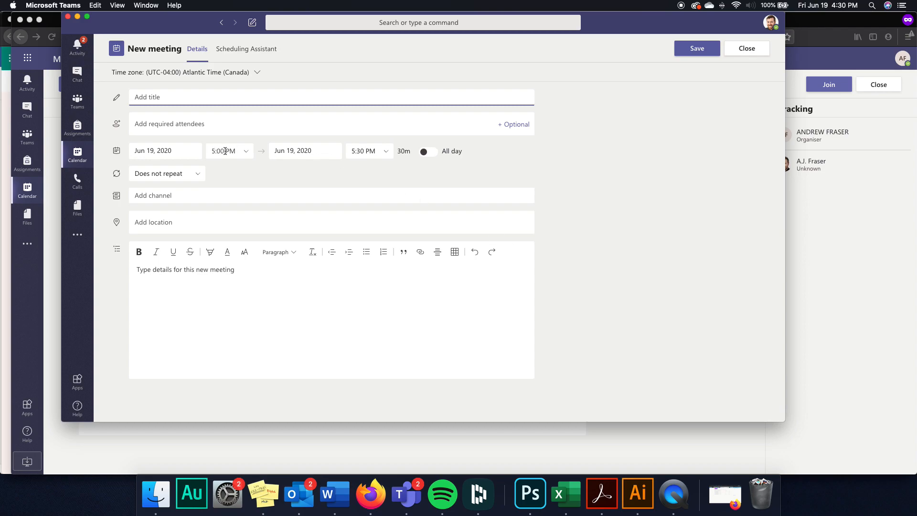
{"action": "left_click", "coordinate": [217, 96]}
{"action": "left_click_drag", "start_coordinate": [58, 419], "coordinate": [16, 443]}
{"action": "left_click_drag", "start_coordinate": [818, 446], "coordinate": [864, 453]}
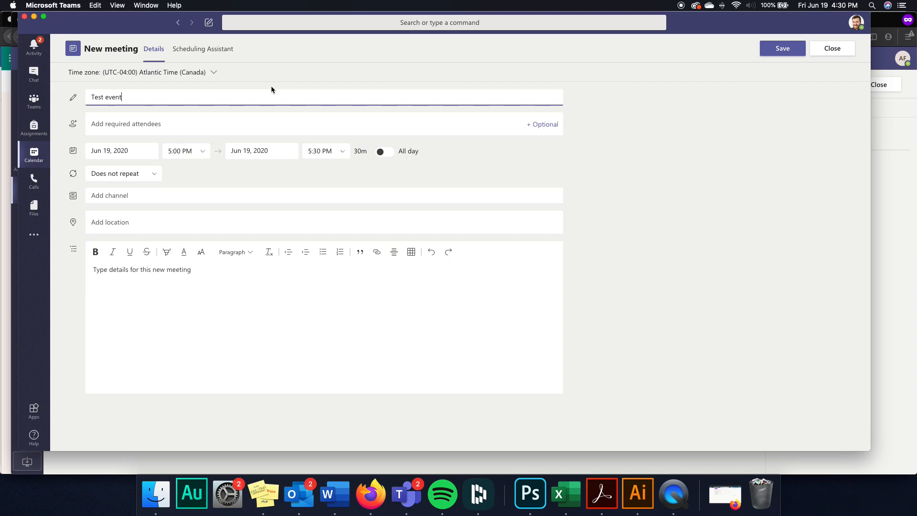
- Set the Test event start time to 4:30 PM
{"action": "left_click", "coordinate": [176, 151]}
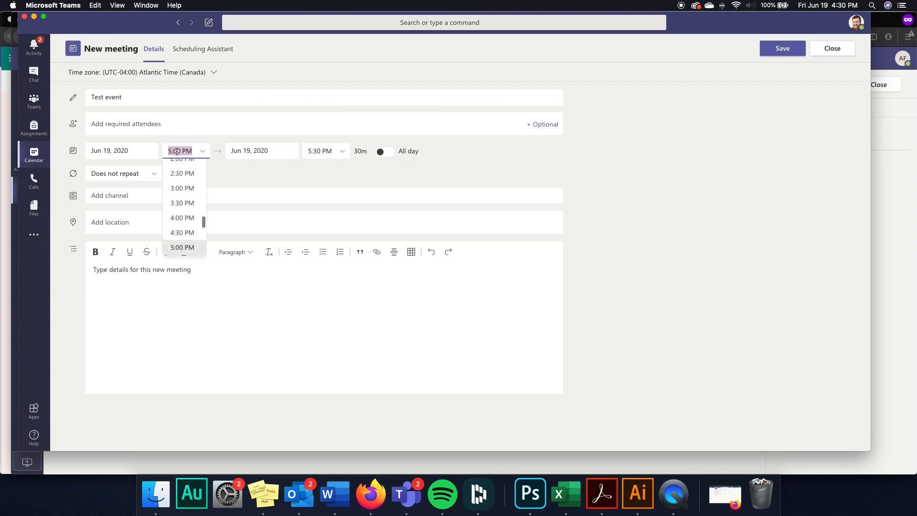
{"action": "type", "text": "4:30"}
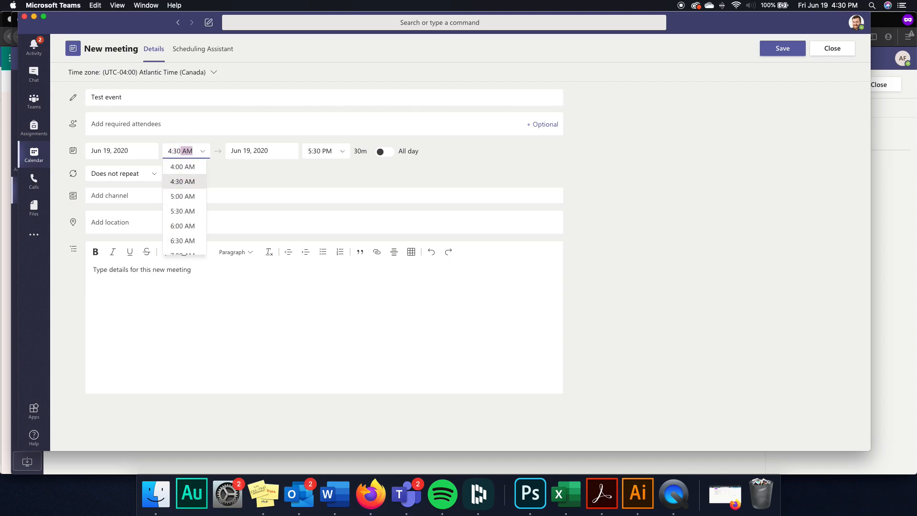
{"action": "scroll", "coordinate": [189, 205], "scroll_direction": "down", "scroll_amount": 10}
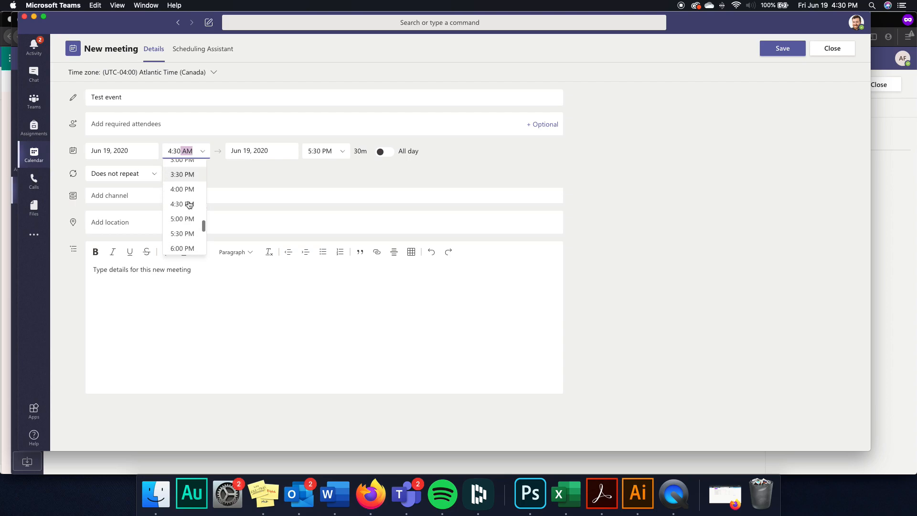
{"action": "left_click", "coordinate": [188, 203]}
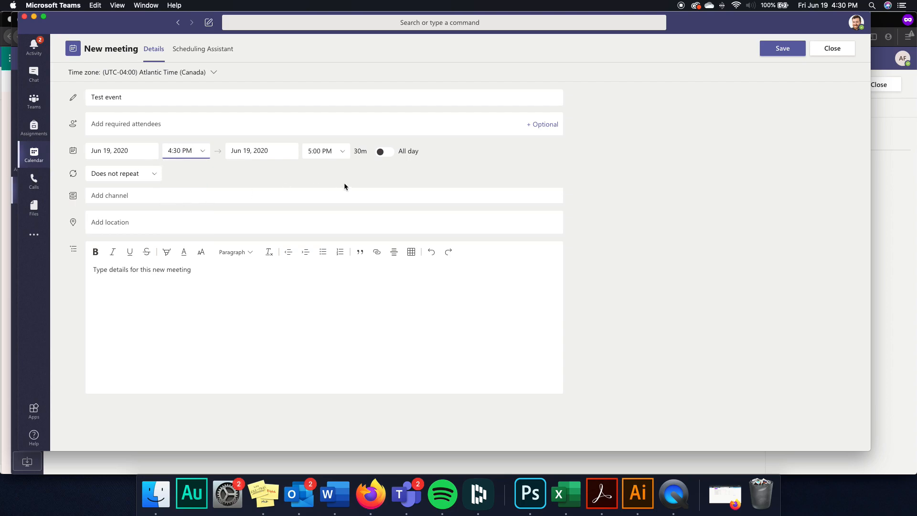
- Add one required attendee from the suggestions and send the invitation
{"action": "left_click", "coordinate": [177, 118]}
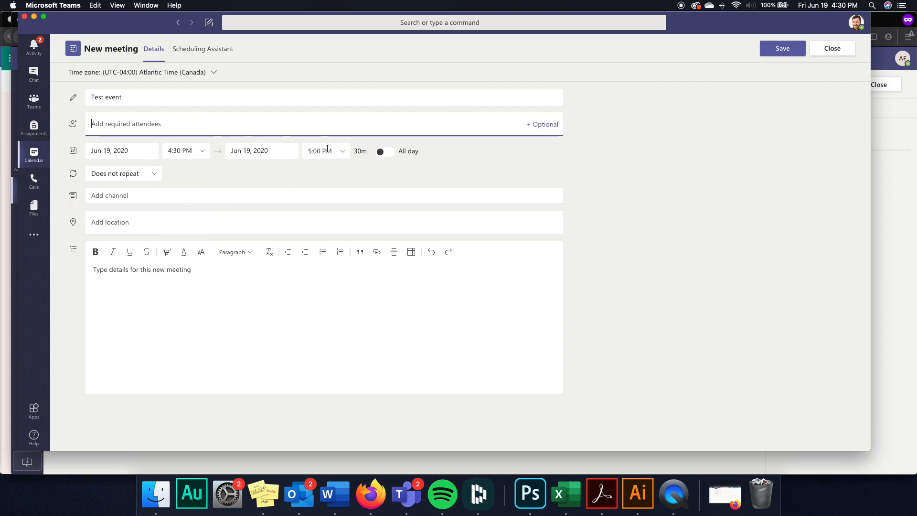
{"action": "type", "text": "andrew"}
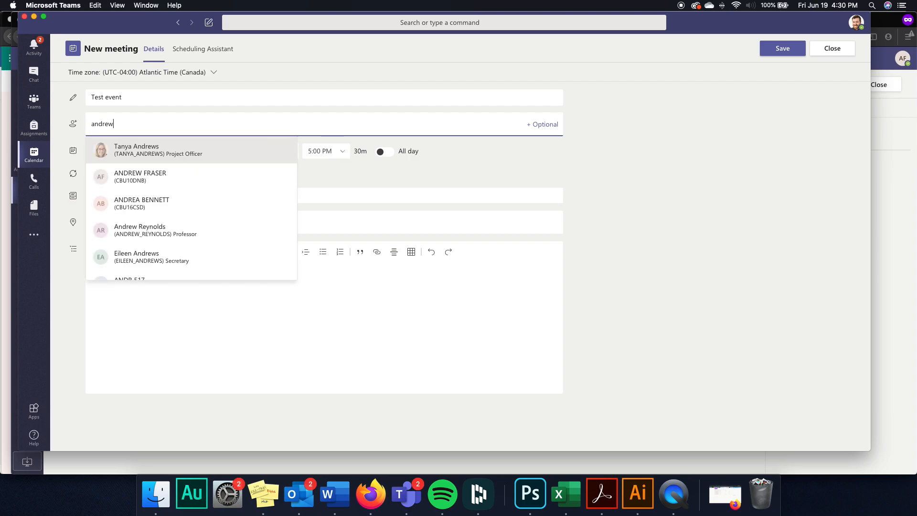
{"action": "left_click", "coordinate": [241, 177]}
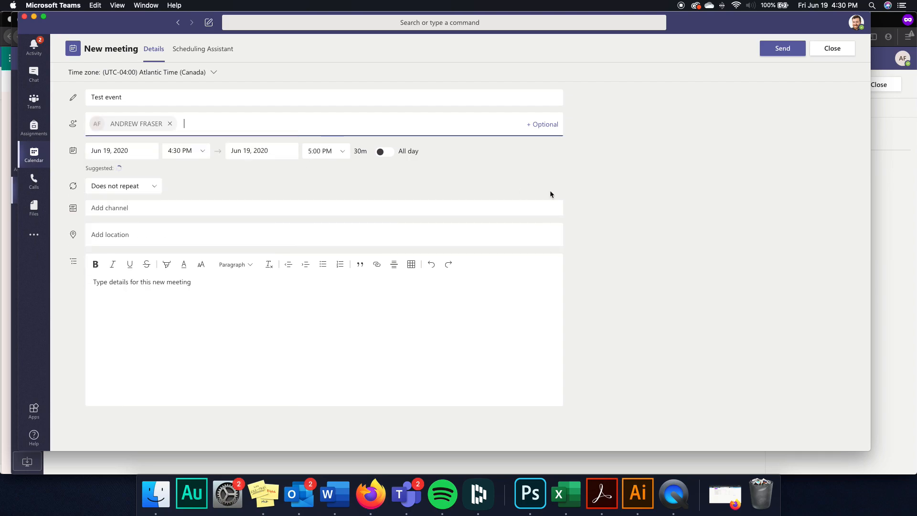
{"action": "left_click", "coordinate": [780, 52]}
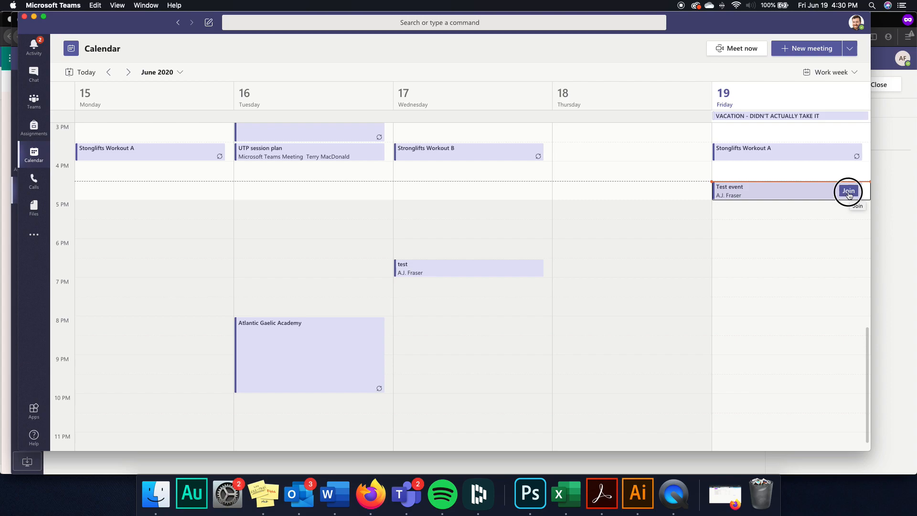
- Join the Test event from the pre-join screen, keeping the camera on and muting the mic
{"action": "left_click", "coordinate": [849, 192]}
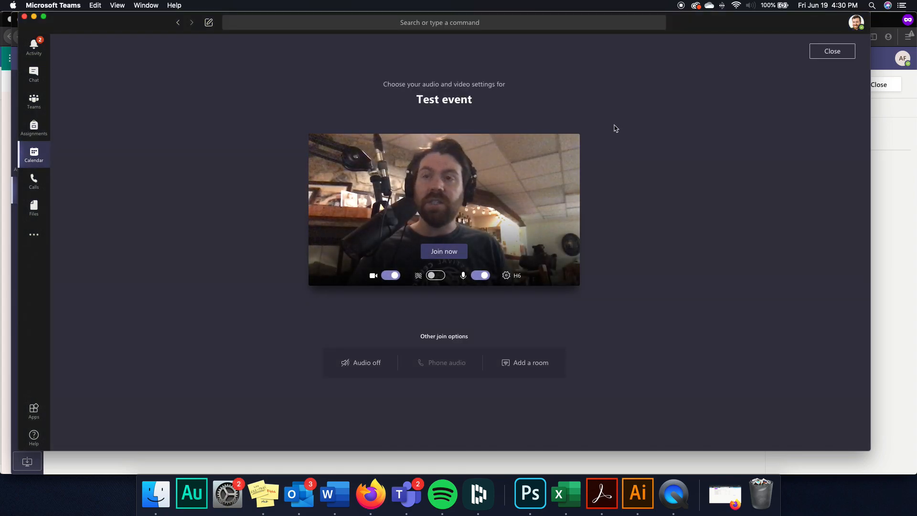
{"action": "left_click", "coordinate": [395, 276]}
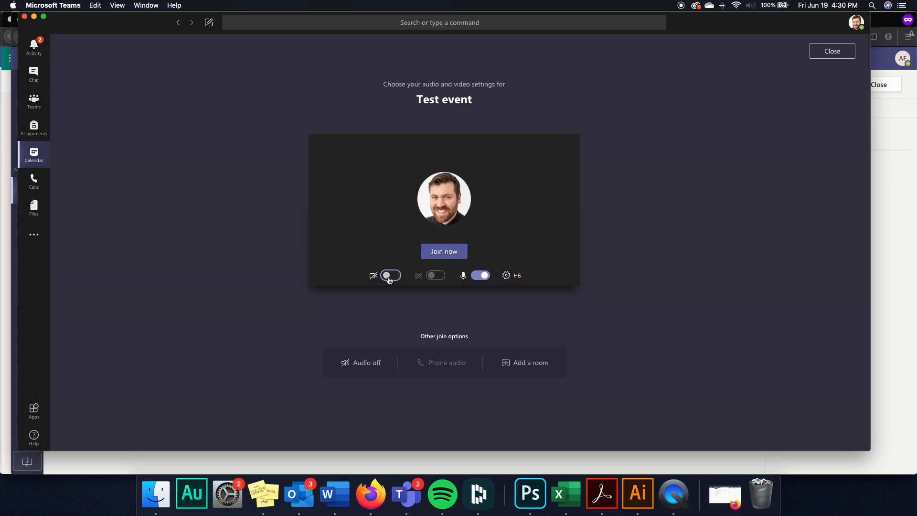
{"action": "left_click", "coordinate": [389, 277]}
{"action": "left_click", "coordinate": [482, 282]}
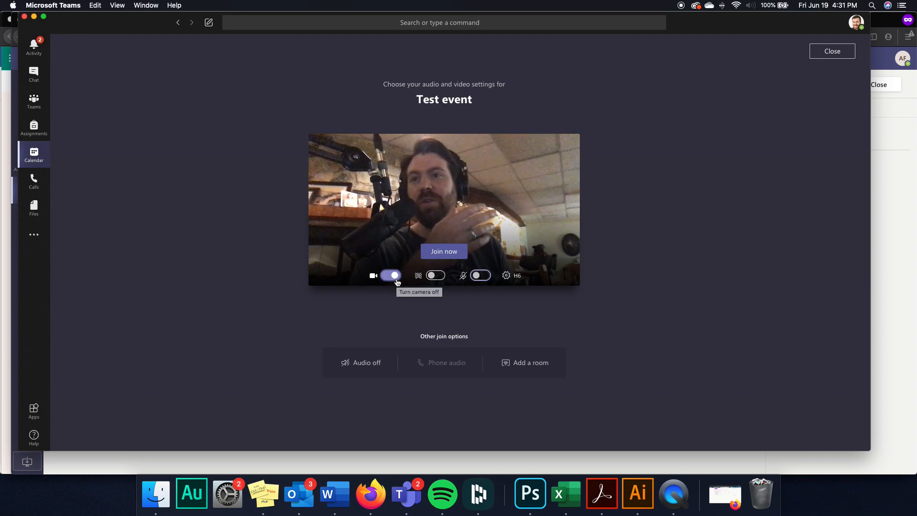
{"action": "left_click", "coordinate": [448, 253]}
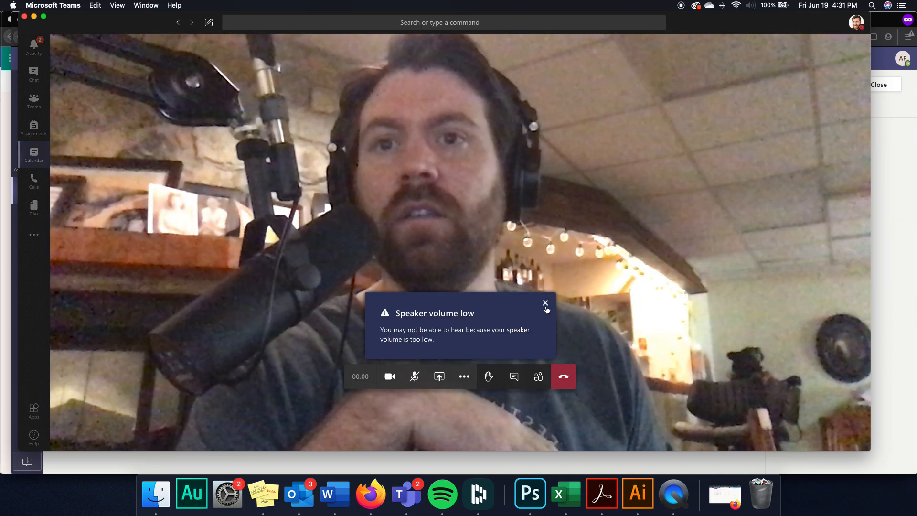
- Dismiss the low speaker volume notice and toggle the microphone and camera off and on
{"action": "left_click", "coordinate": [545, 304]}
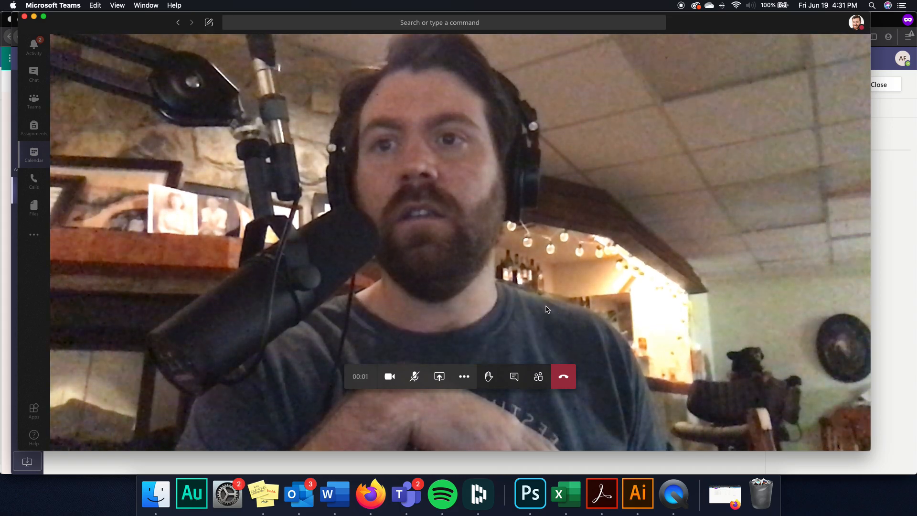
{"action": "left_click", "coordinate": [415, 377]}
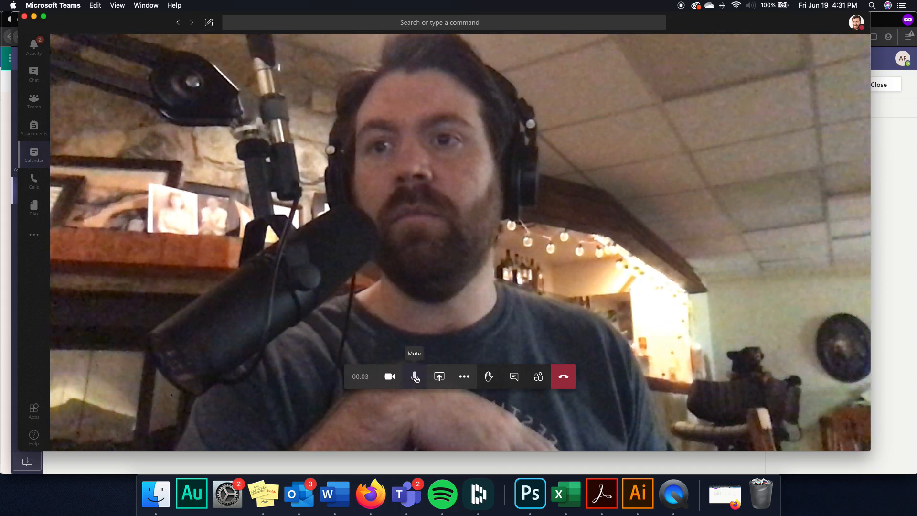
{"action": "left_click", "coordinate": [417, 378]}
{"action": "left_click", "coordinate": [415, 378]}
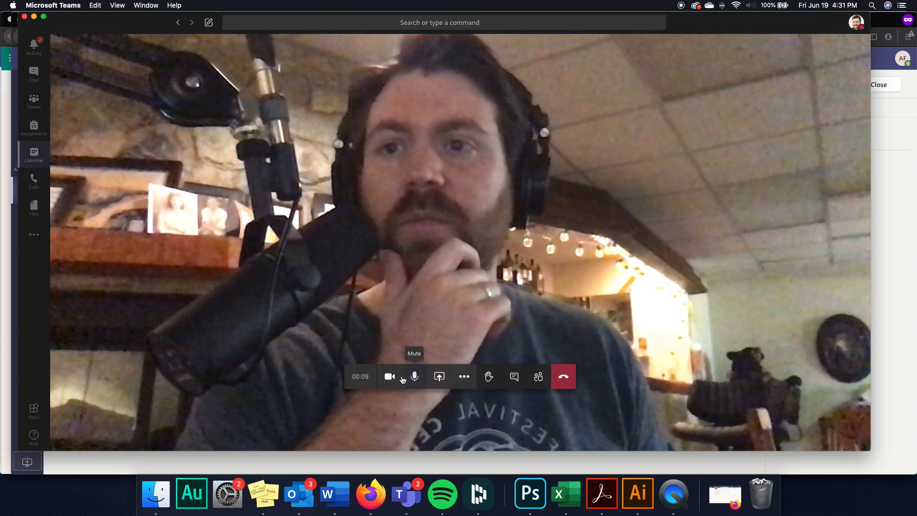
{"action": "left_click", "coordinate": [392, 379]}
{"action": "left_click", "coordinate": [396, 381]}
{"action": "left_click", "coordinate": [412, 380]}
{"action": "left_click", "coordinate": [412, 380]}
- Open and close Share and More actions, lower the hand, and show the meeting chat
{"action": "left_click", "coordinate": [439, 376]}
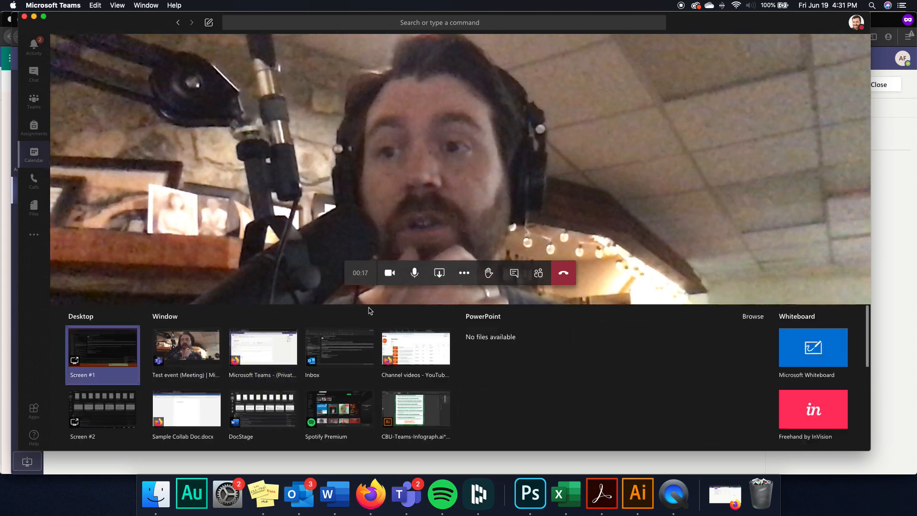
{"action": "left_click", "coordinate": [439, 276]}
{"action": "left_click", "coordinate": [463, 375]}
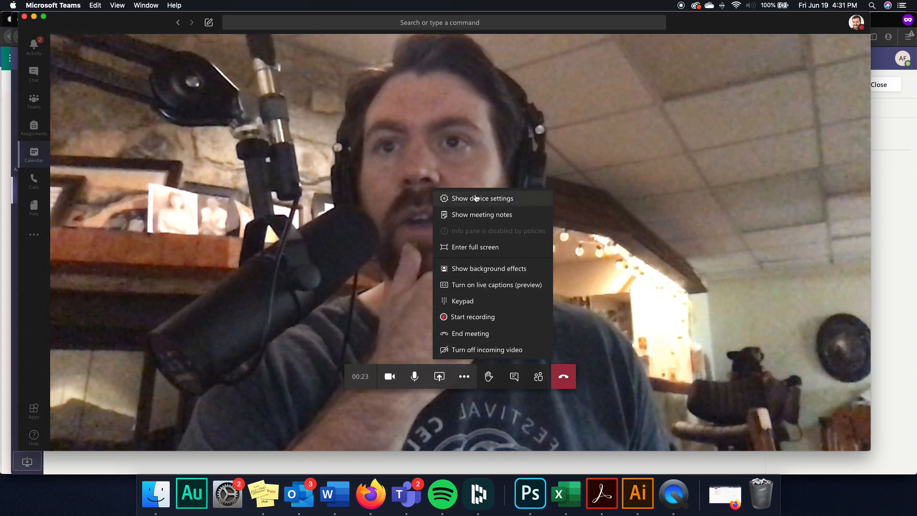
{"action": "left_click", "coordinate": [508, 379]}
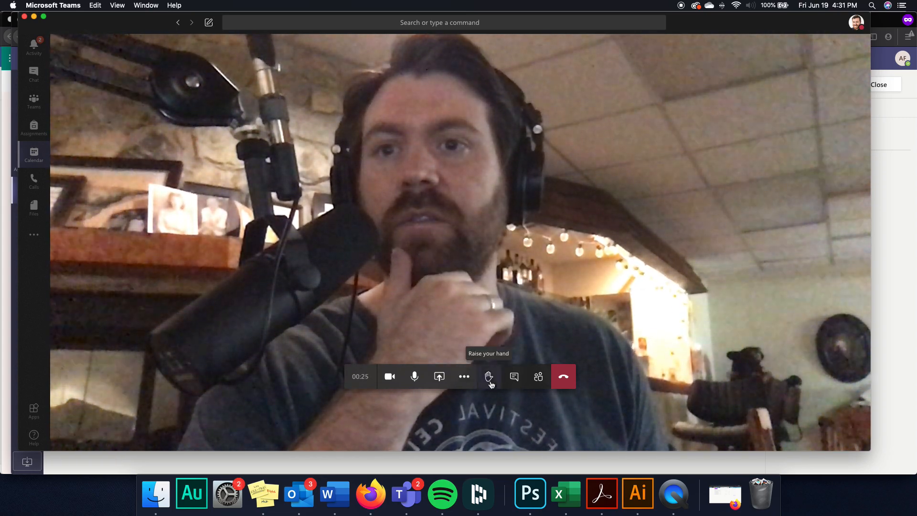
{"action": "left_click", "coordinate": [491, 383]}
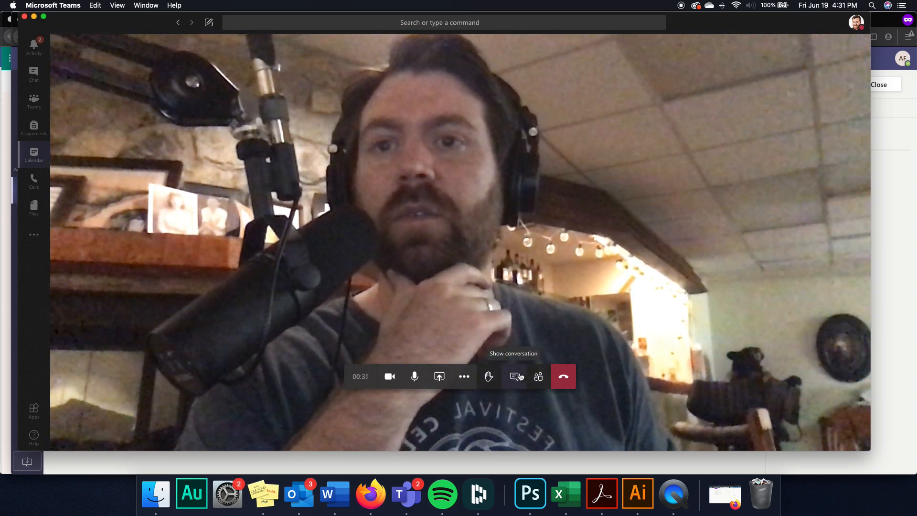
{"action": "left_click", "coordinate": [520, 377]}
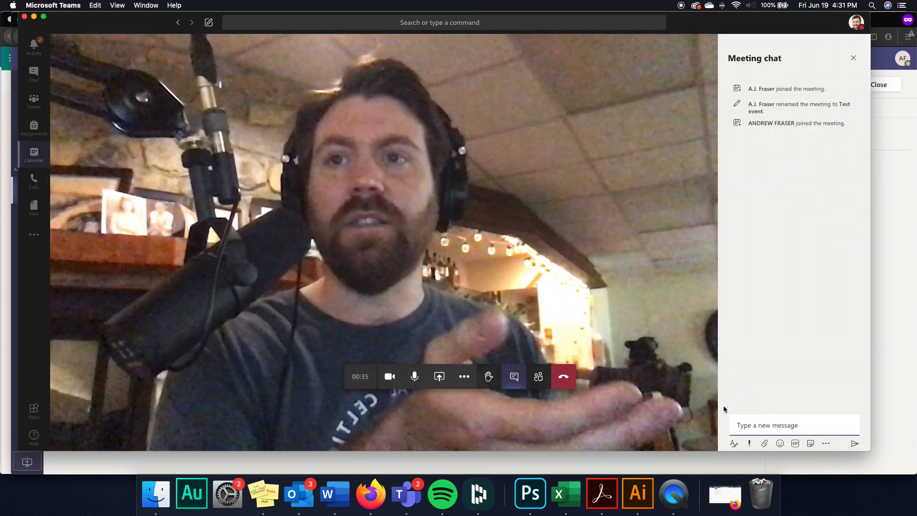
- Send 'Hey everyone!' in the Test event meeting chat and resize the meeting window
{"action": "left_click", "coordinate": [741, 424]}
{"action": "type", "text": "H"}
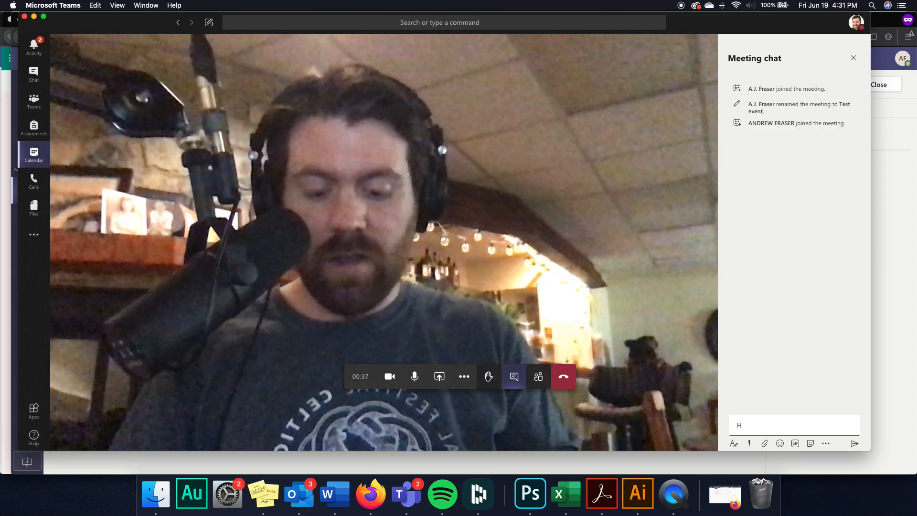
{"action": "type", "text": "ey everyone!"}
{"action": "key", "text": "Return"}
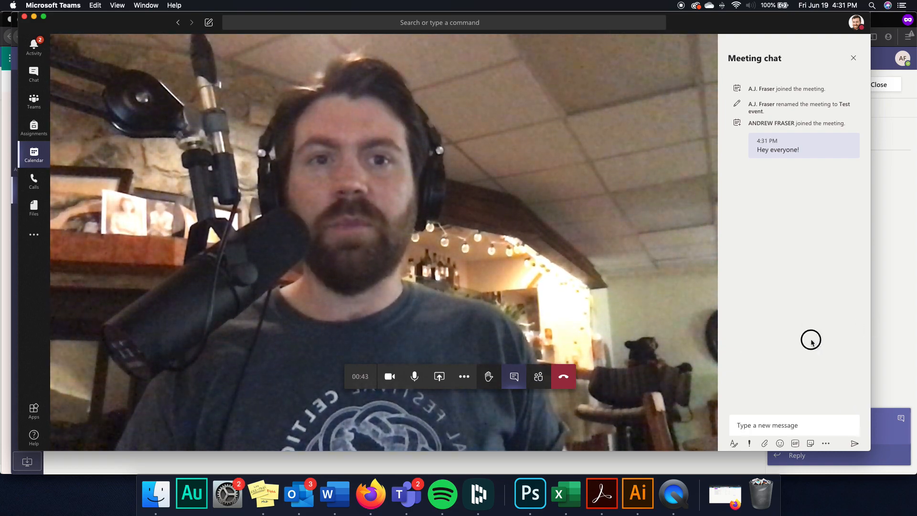
{"action": "left_click_drag", "start_coordinate": [869, 333], "coordinate": [882, 354]}
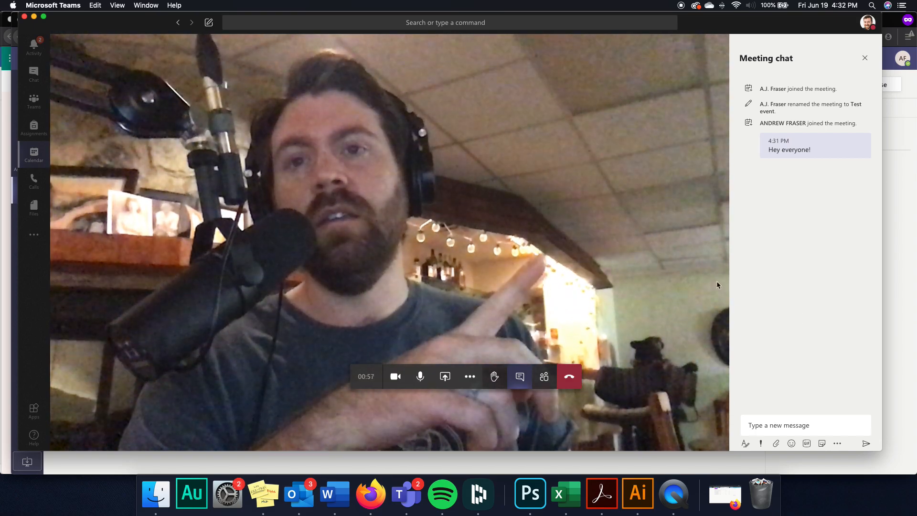
- Show participants, search for a person to invite and clear the search, then lower the hand
{"action": "left_click", "coordinate": [544, 377]}
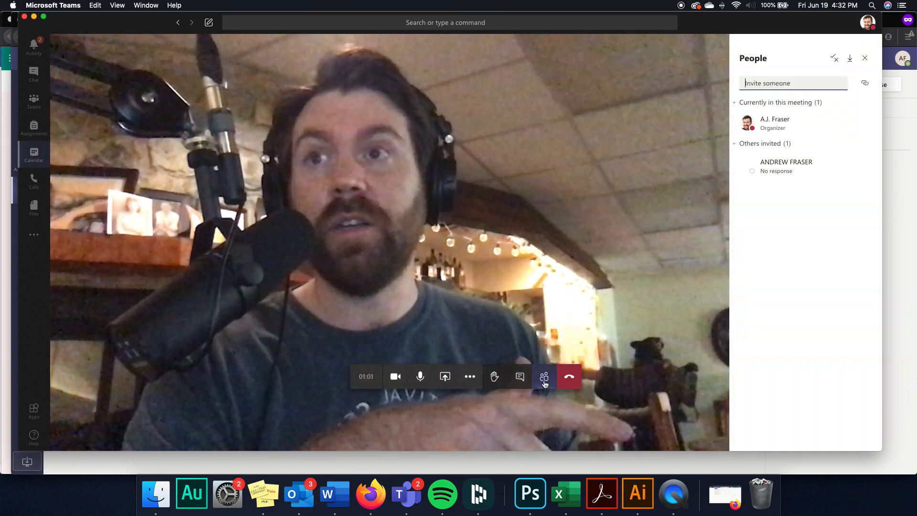
{"action": "left_click", "coordinate": [764, 86]}
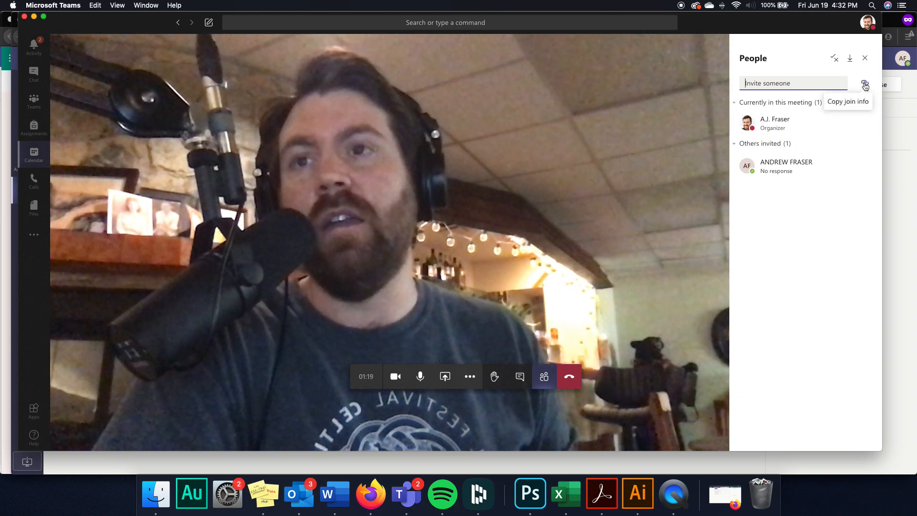
{"action": "left_click", "coordinate": [784, 79]}
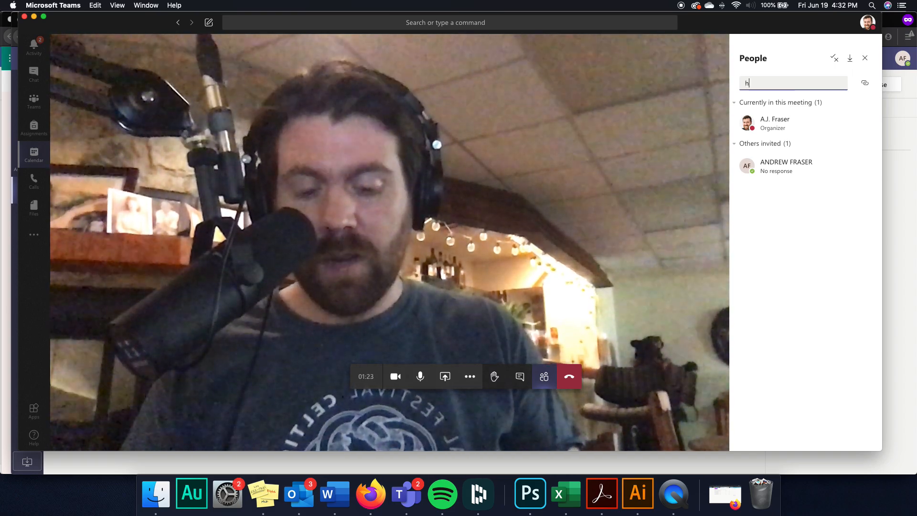
{"action": "type", "text": "herb"}
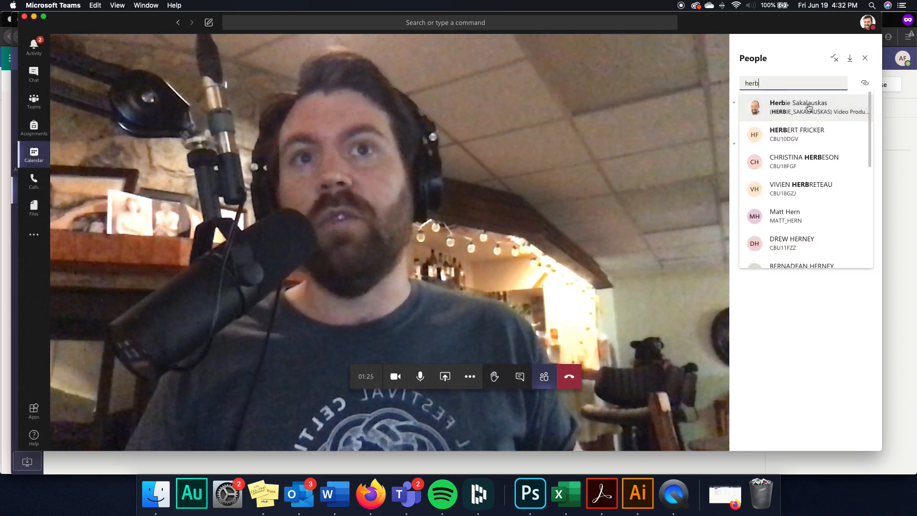
{"action": "left_click_drag", "start_coordinate": [744, 82], "coordinate": [765, 84]}
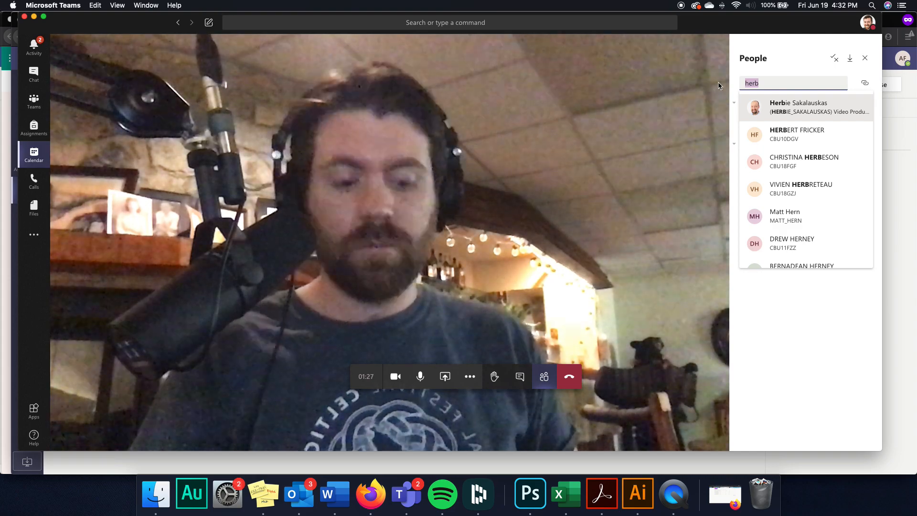
{"action": "key", "text": "BackSpace"}
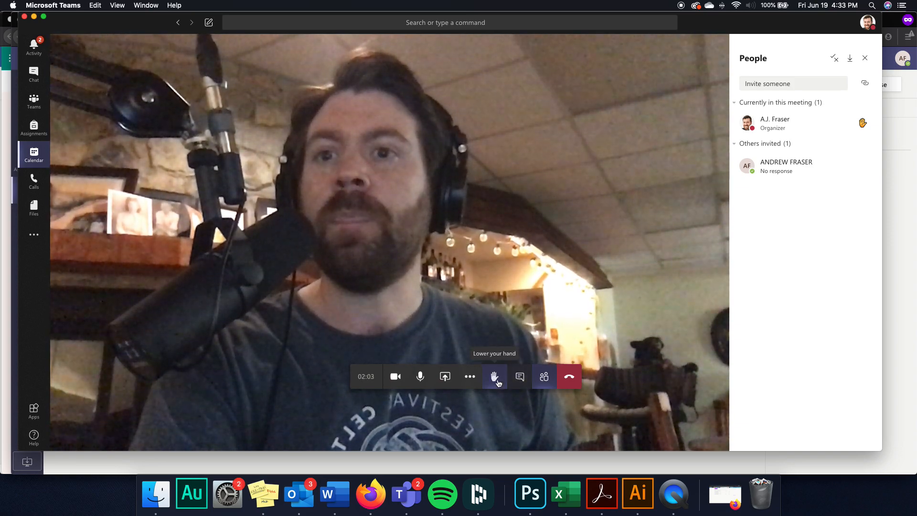
{"action": "left_click", "coordinate": [495, 377]}
- Close the Test event meeting details in the Firefox window
{"action": "left_click", "coordinate": [34, 46]}
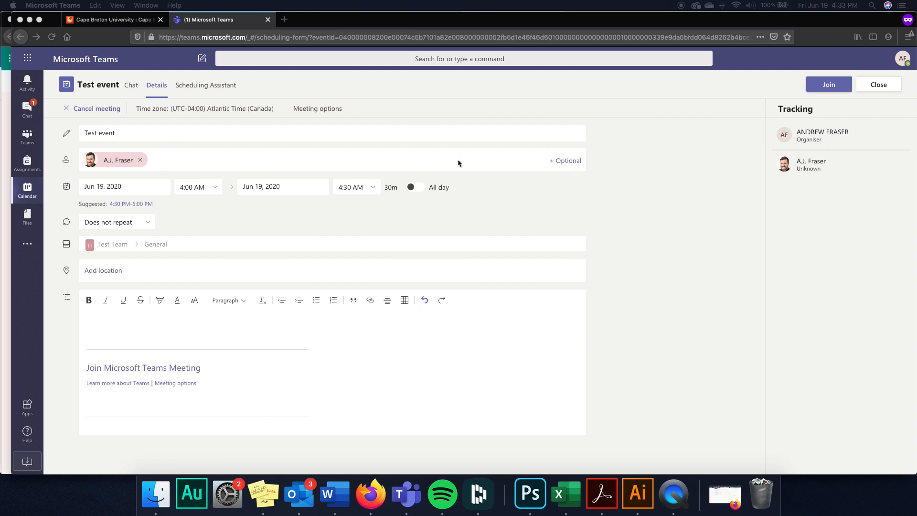
{"action": "left_click", "coordinate": [637, 222]}
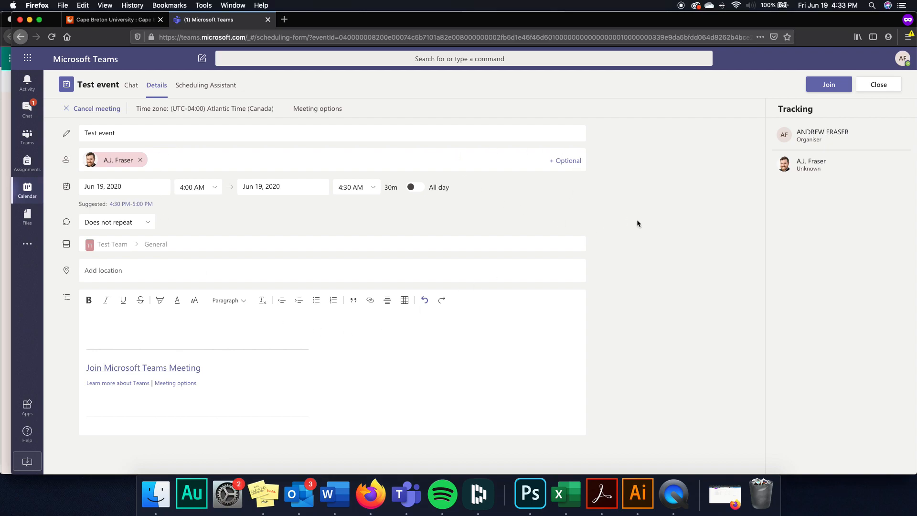
{"action": "left_click", "coordinate": [877, 86]}
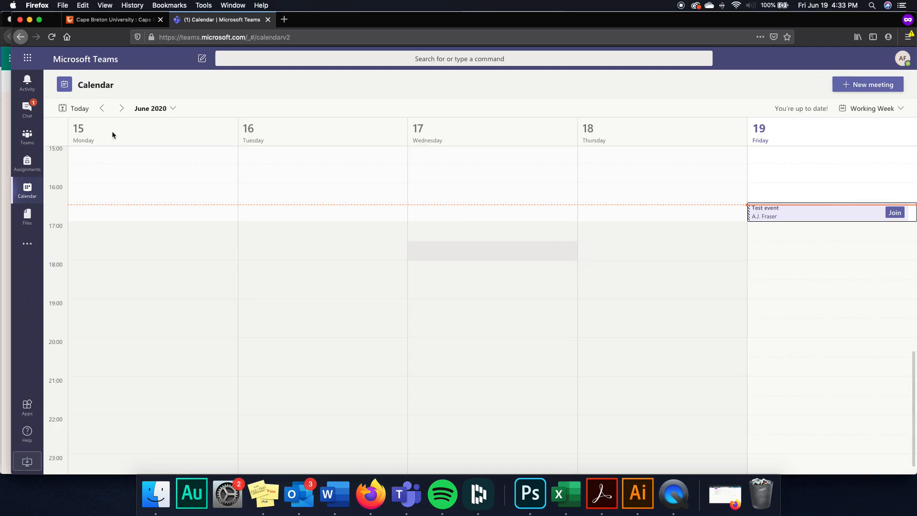
- Browse the chats list and activity feed, then go to the Cape Breton University tab
{"action": "left_click", "coordinate": [35, 122]}
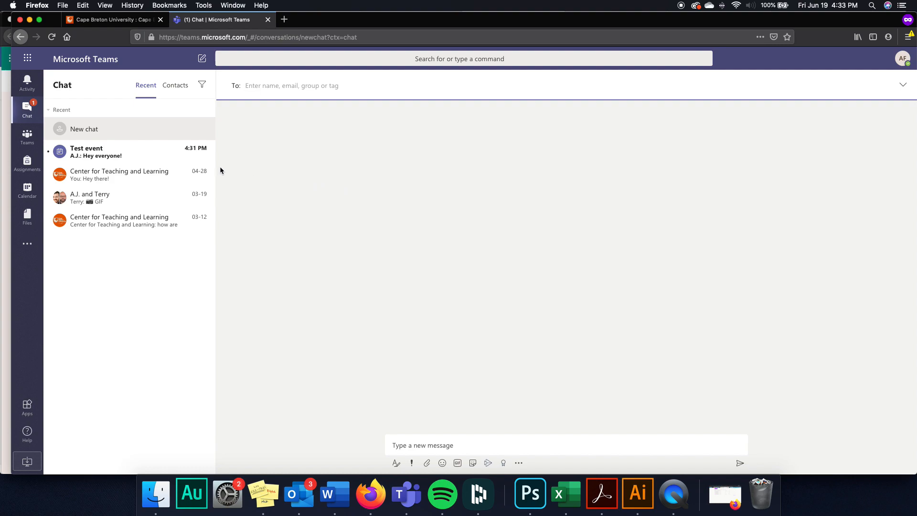
{"action": "left_click", "coordinate": [36, 81]}
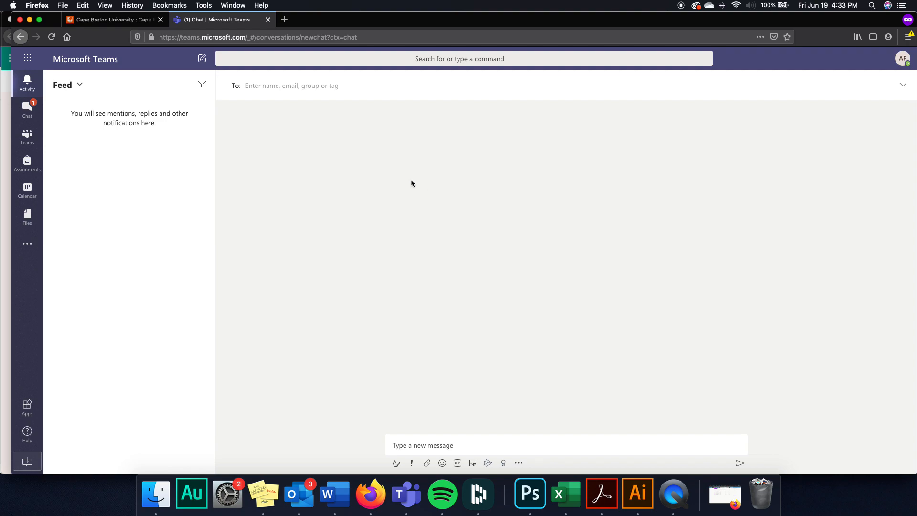
{"action": "left_click", "coordinate": [113, 23]}
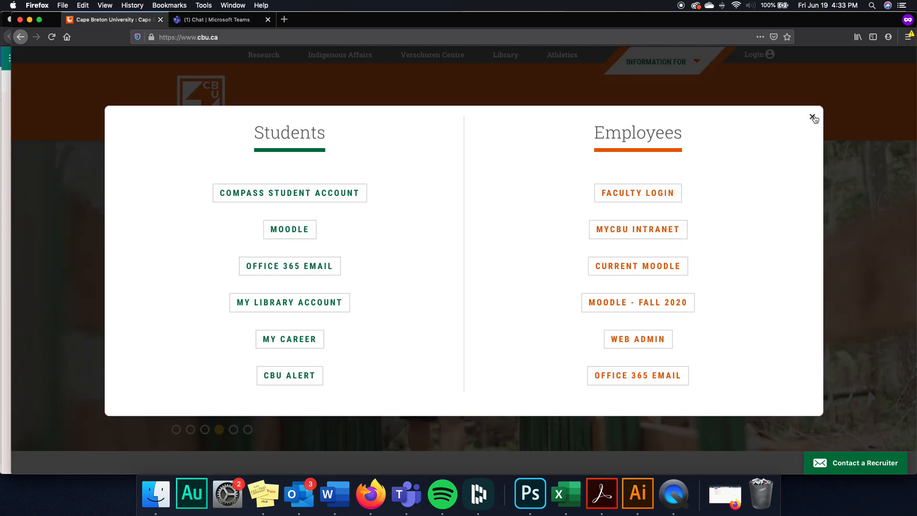
- Dismiss the login overlay and search the university site for 'it help desk'
{"action": "left_click", "coordinate": [813, 118]}
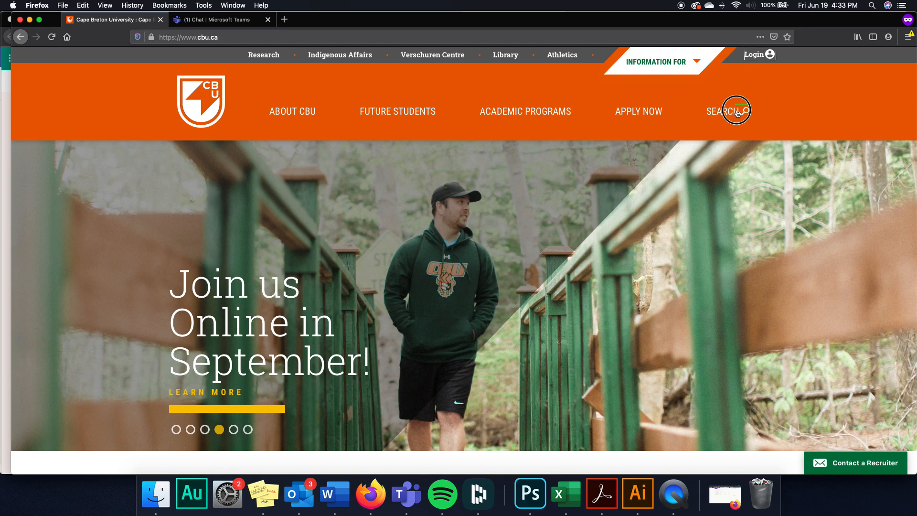
{"action": "left_click", "coordinate": [738, 113]}
{"action": "scroll", "coordinate": [464, 306], "scroll_direction": "down", "scroll_amount": 5}
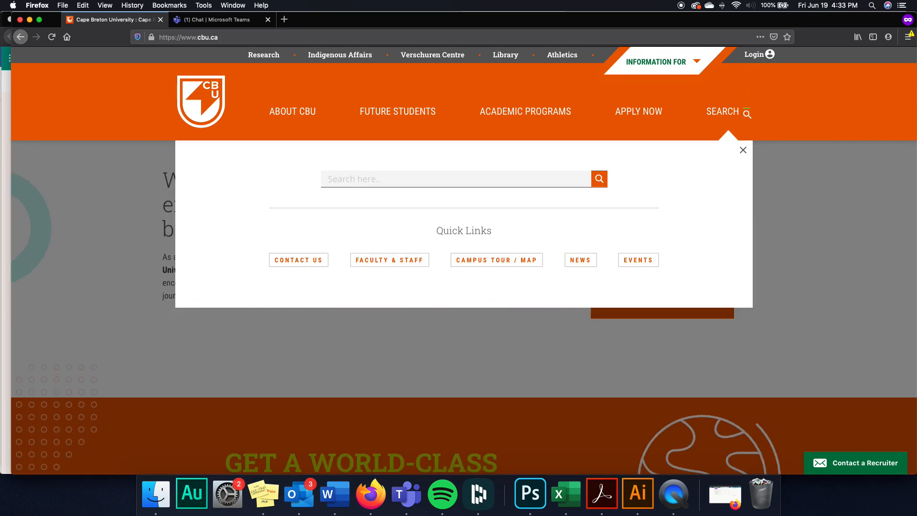
{"action": "scroll", "coordinate": [518, 127], "scroll_direction": "down", "scroll_amount": 3}
{"action": "left_click", "coordinate": [512, 84]}
{"action": "type", "text": "it help desk"}
{"action": "key", "text": "Return"}
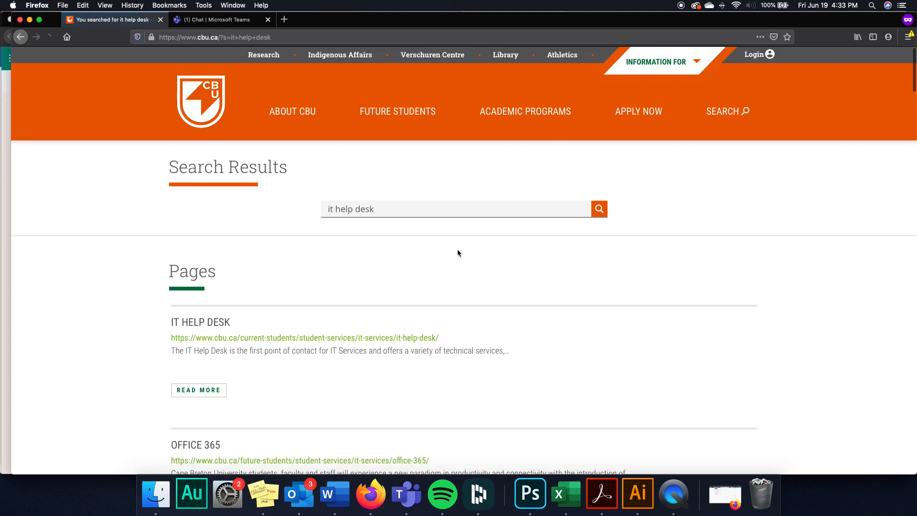
- Open the IT Help Desk result and highlight its contact details
{"action": "scroll", "coordinate": [422, 292], "scroll_direction": "down", "scroll_amount": 1}
{"action": "left_click", "coordinate": [196, 367]}
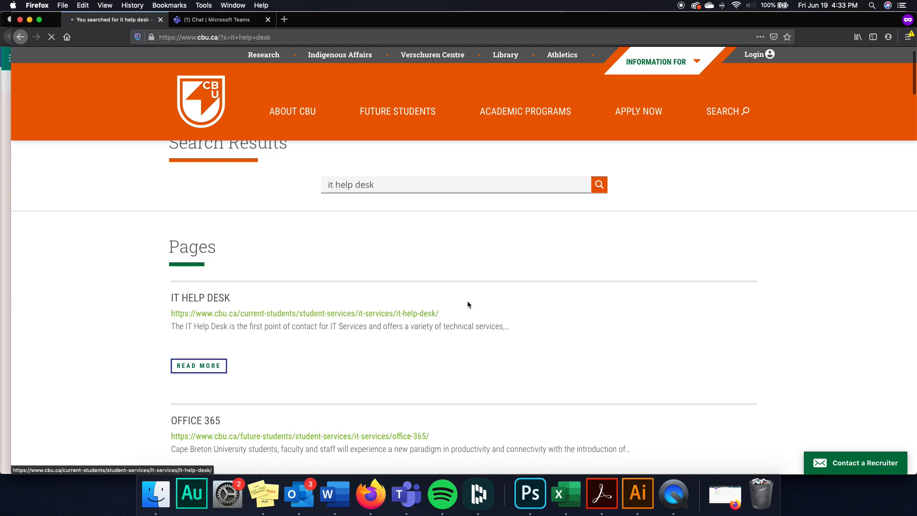
{"action": "scroll", "coordinate": [467, 301], "scroll_direction": "down", "scroll_amount": 10}
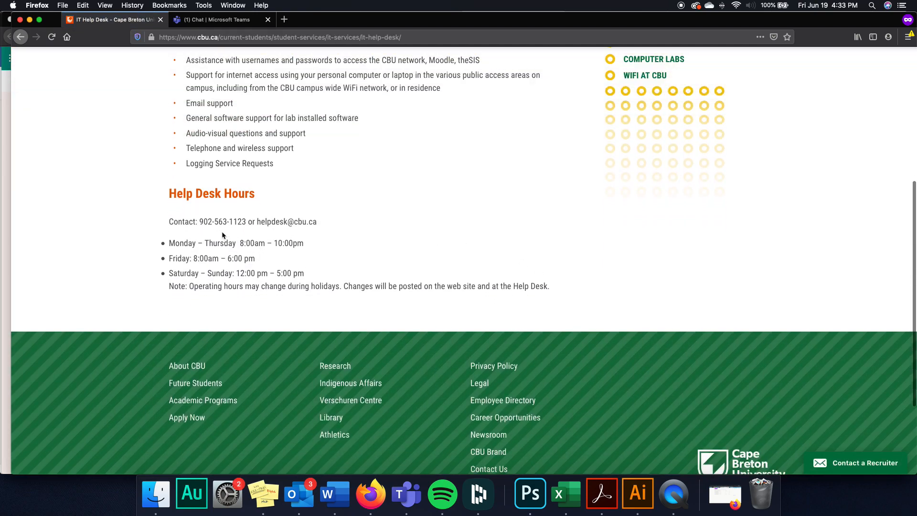
{"action": "left_click_drag", "start_coordinate": [201, 221], "coordinate": [297, 217]}
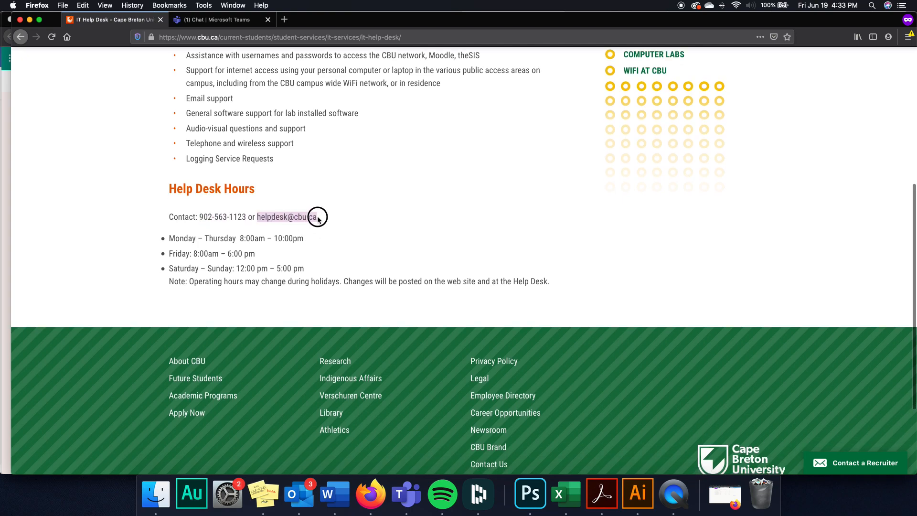
{"action": "scroll", "coordinate": [408, 217], "scroll_direction": "up", "scroll_amount": 10}
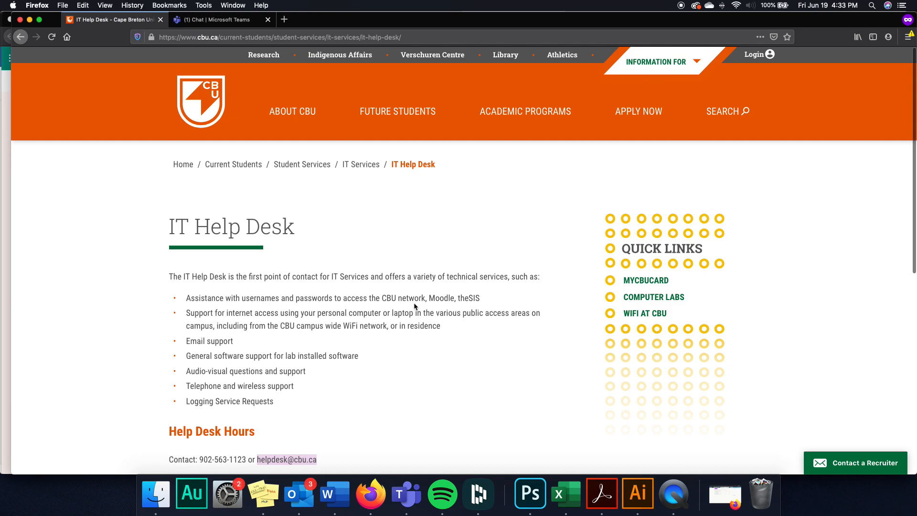
{"action": "scroll", "coordinate": [413, 308], "scroll_direction": "down", "scroll_amount": 2}
{"action": "scroll", "coordinate": [420, 296], "scroll_direction": "up", "scroll_amount": 2}
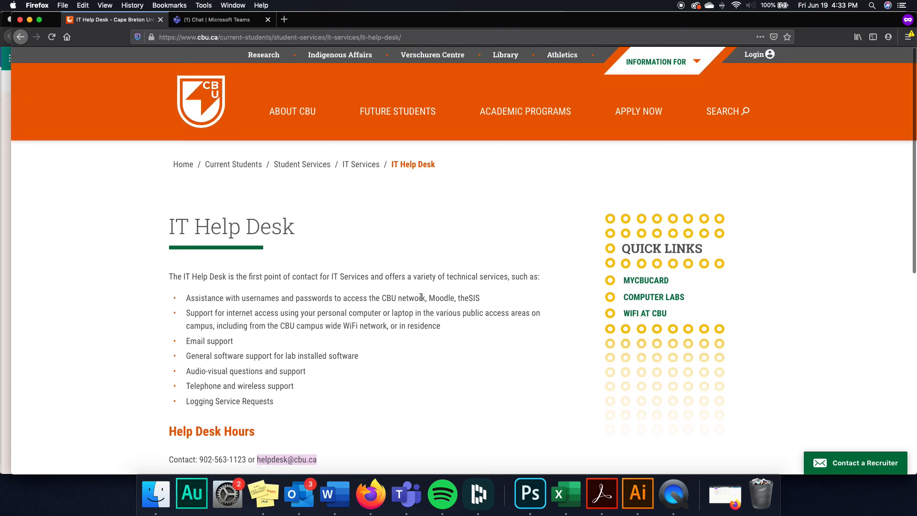